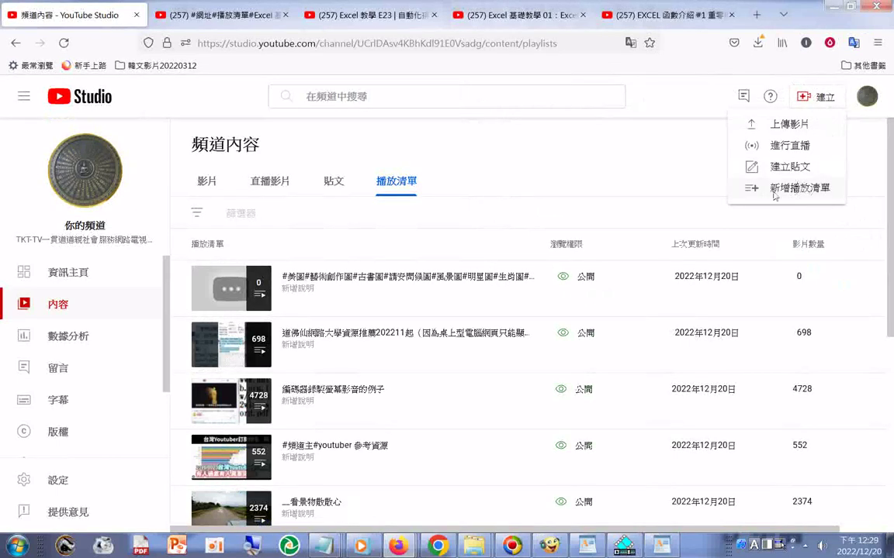
# Step: Capture the visible area of the playlists page, including the open creation options, with the browser's screenshot tool
pyautogui.rightClick(495, 394)
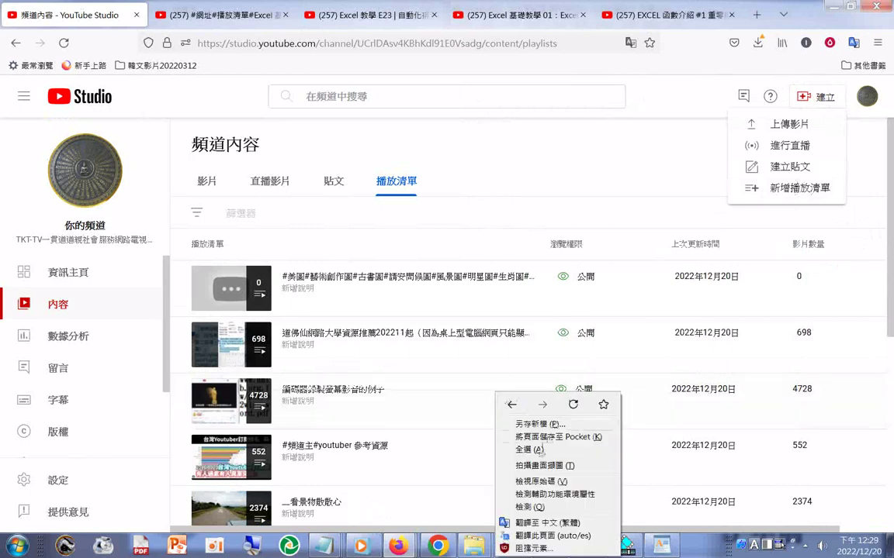
pyautogui.click(544, 465)
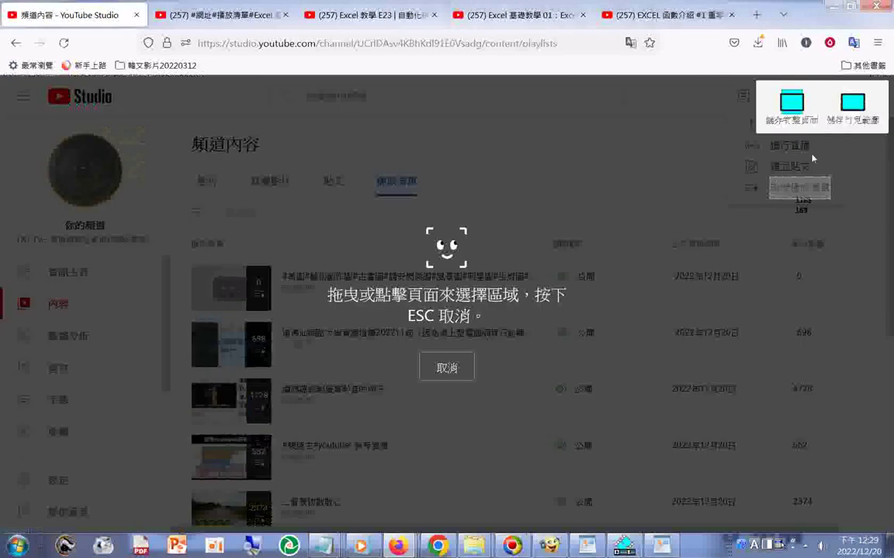
pyautogui.click(853, 107)
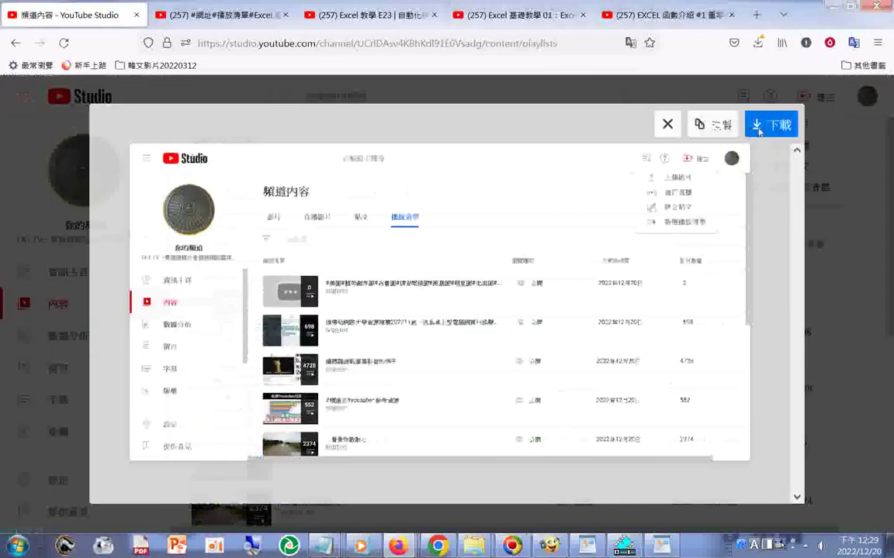
pyautogui.click(702, 123)
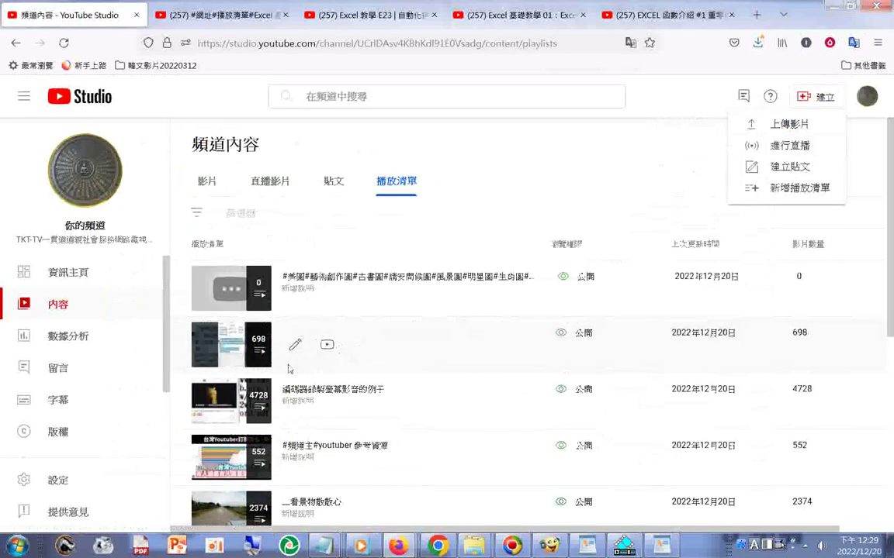
# Step: Return to the channel's video list and open the details of the 1:23 video titled 20221219#賞鳥#賞貓#賞狗#賞兔
pyautogui.hotkey('alt', 'Left')
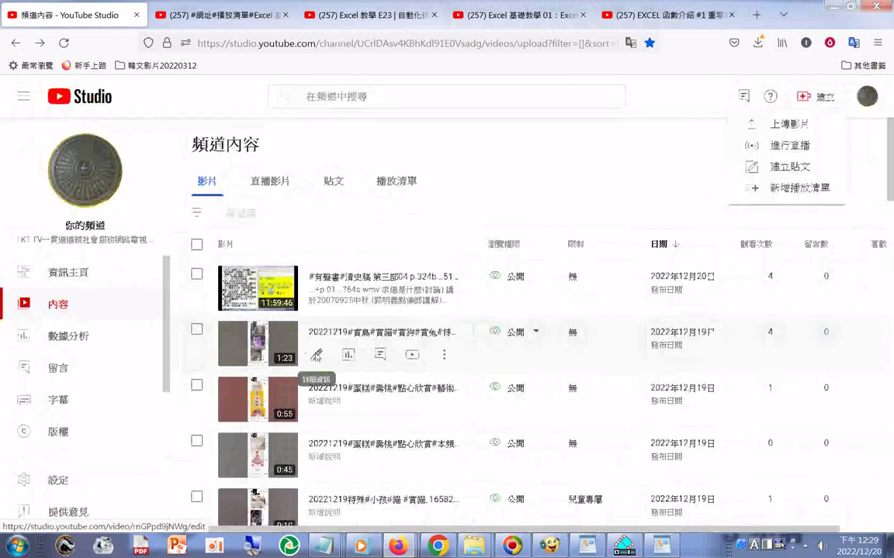
pyautogui.click(316, 356)
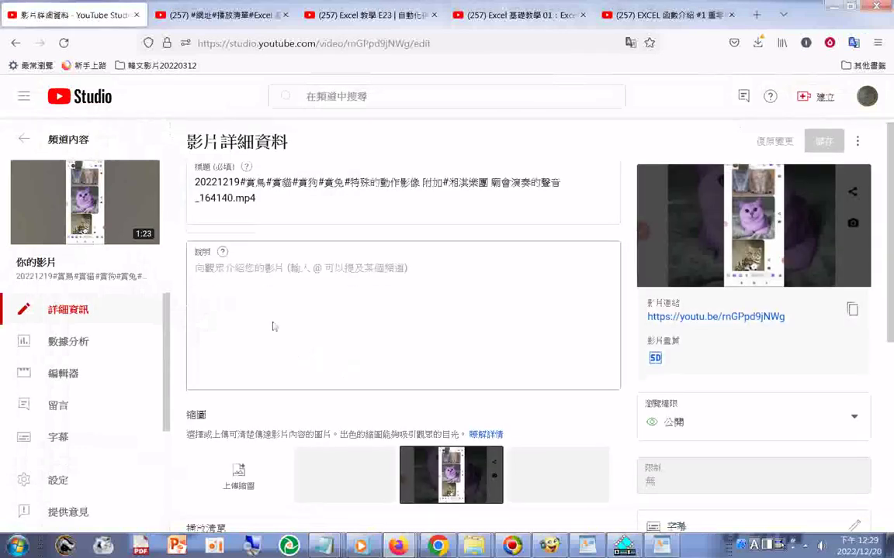
pyautogui.scroll(-1, 273, 326)
# Step: Enter "#" in the video's empty description and dismiss the hashtag suggestions
pyautogui.click(314, 326)
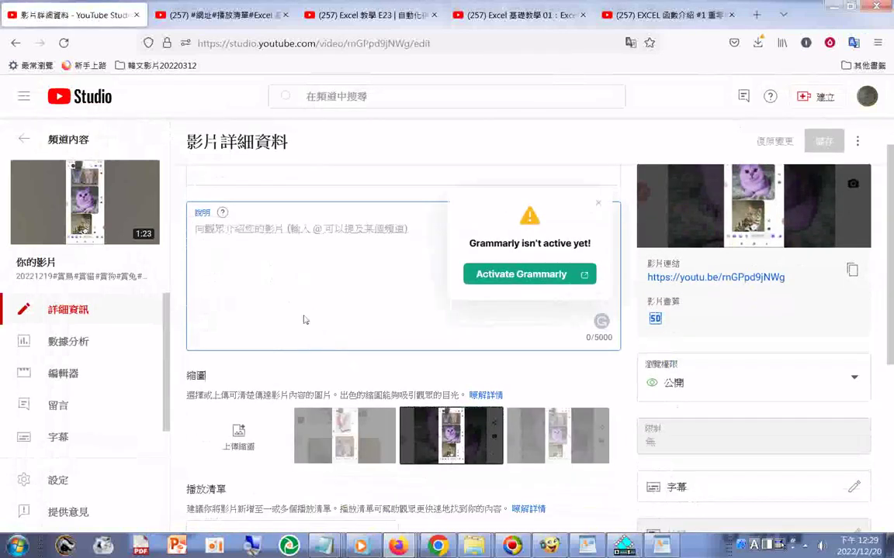
pyautogui.rightClick(273, 241)
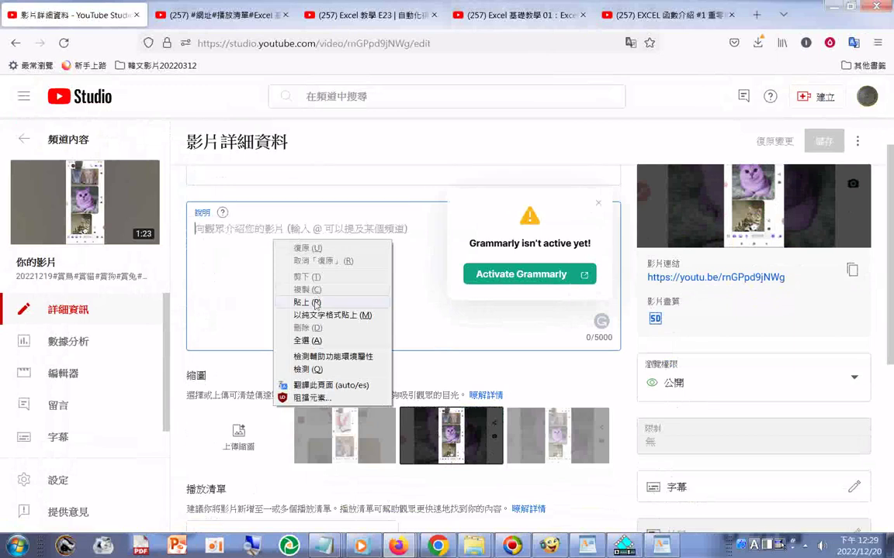
pyautogui.click(315, 304)
pyautogui.write('#')
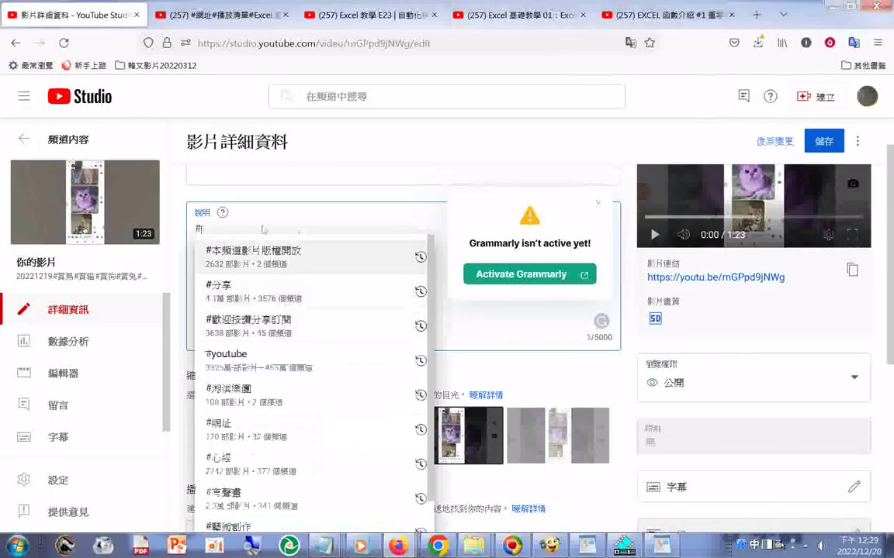
pyautogui.click(236, 199)
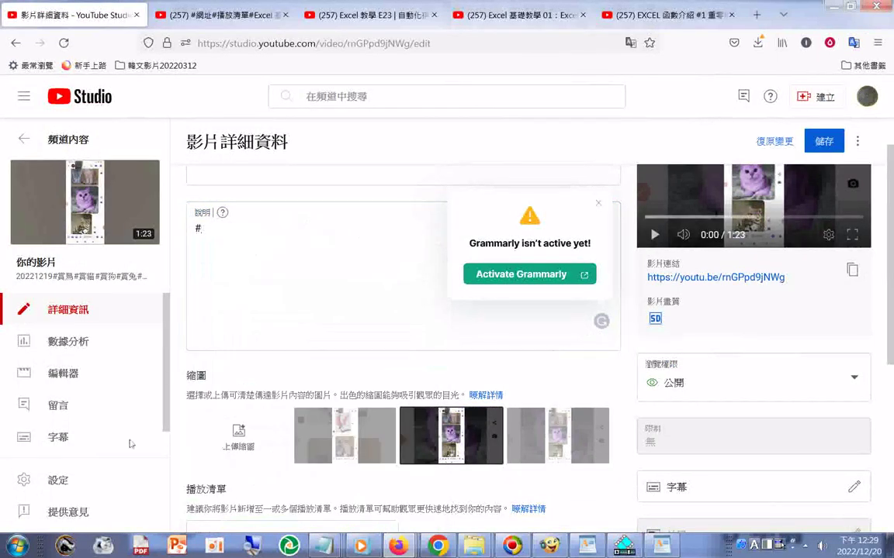
# Step: Assign the video to ten playlists, including #頻道主#youtuber 參考資源, _學生參考資源2 and #網路資源探索, save the changes and dismiss the Grammarly notice
pyautogui.scroll(-3, 335, 319)
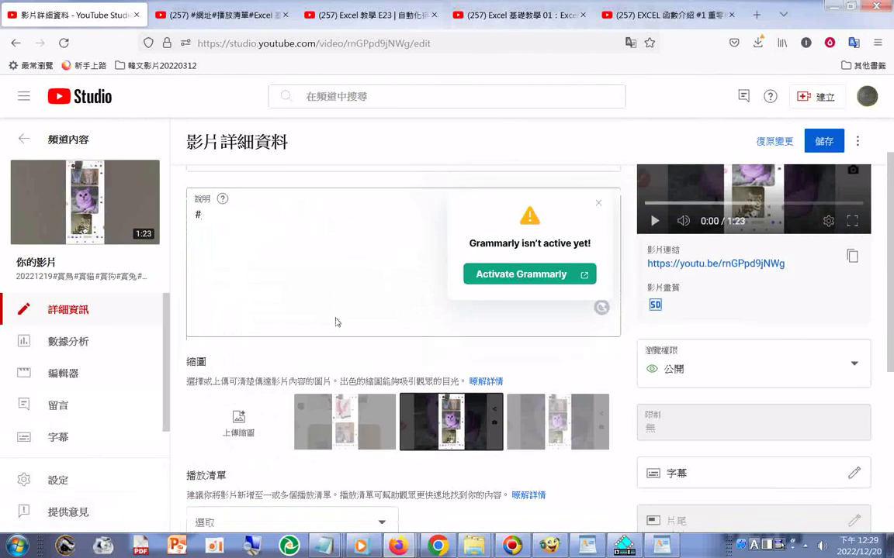
pyautogui.click(373, 395)
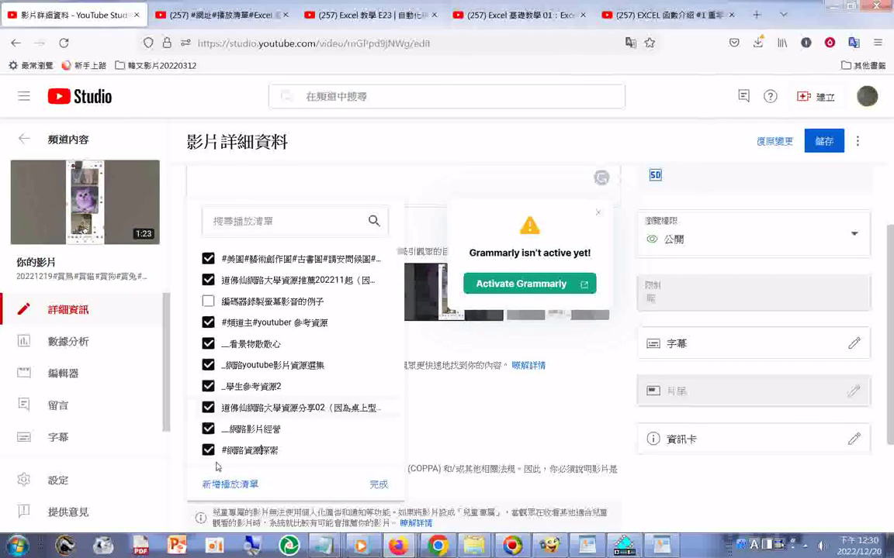
pyautogui.scroll(-2, 256, 445)
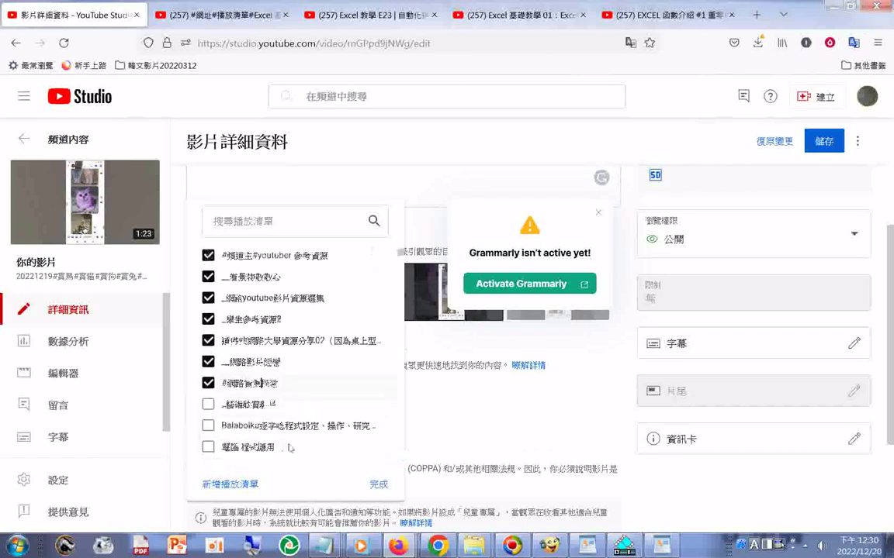
pyautogui.scroll(2, 210, 404)
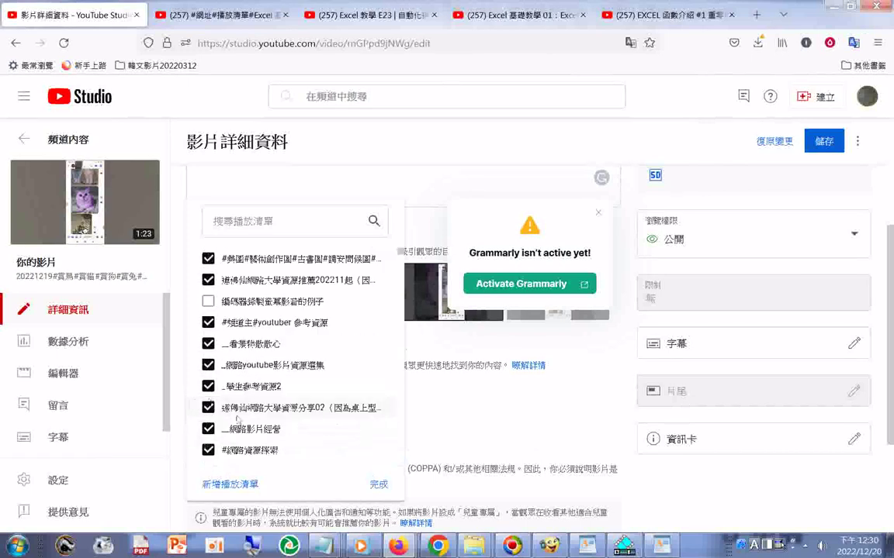
pyautogui.click(378, 485)
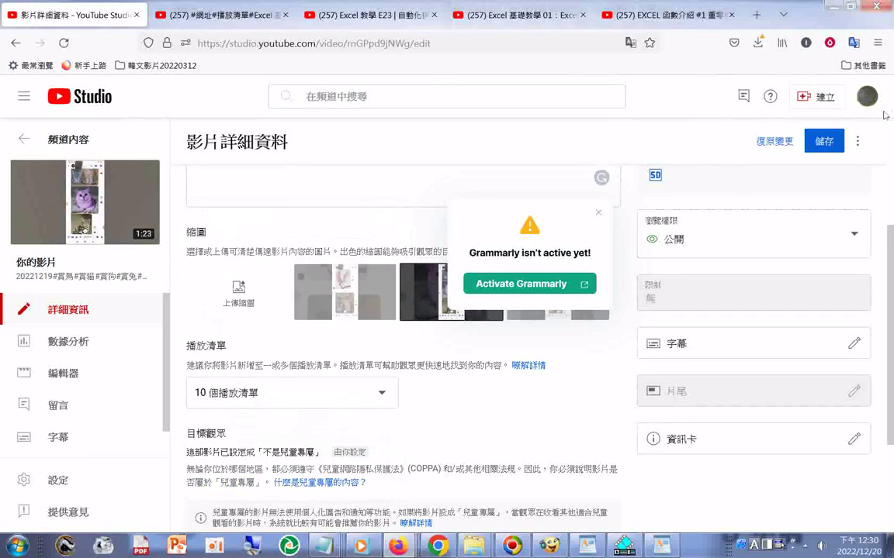
pyautogui.click(826, 142)
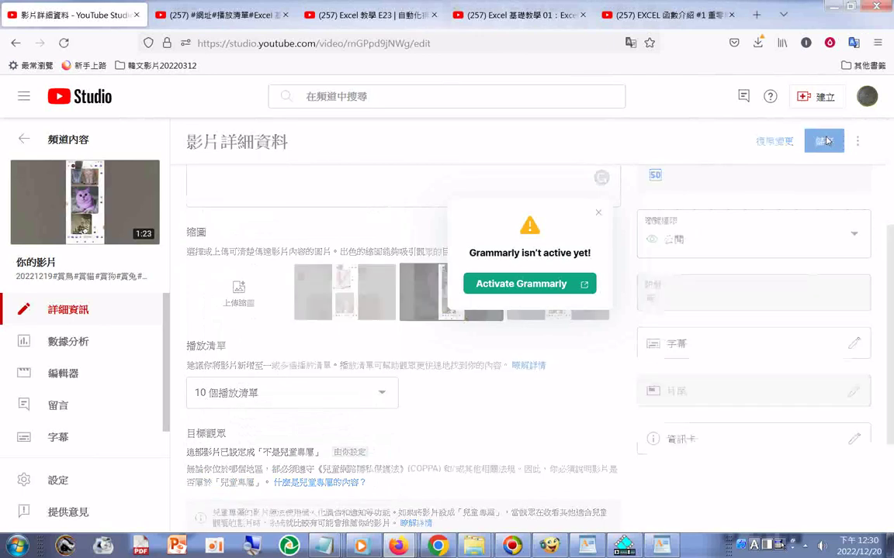
pyautogui.click(598, 213)
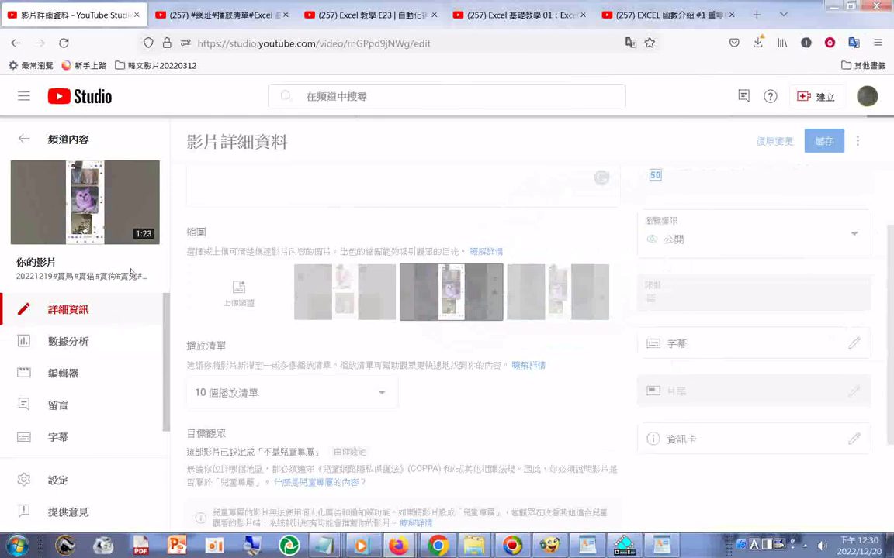
# Step: Copy the entire default description from the channel's upload defaults, dismiss the Grammarly notice and close the settings
pyautogui.click(58, 481)
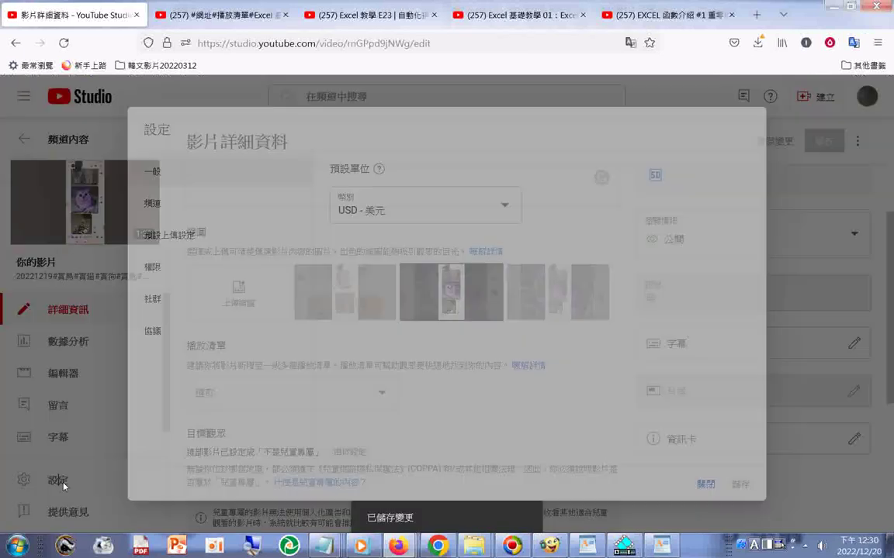
pyautogui.click(174, 235)
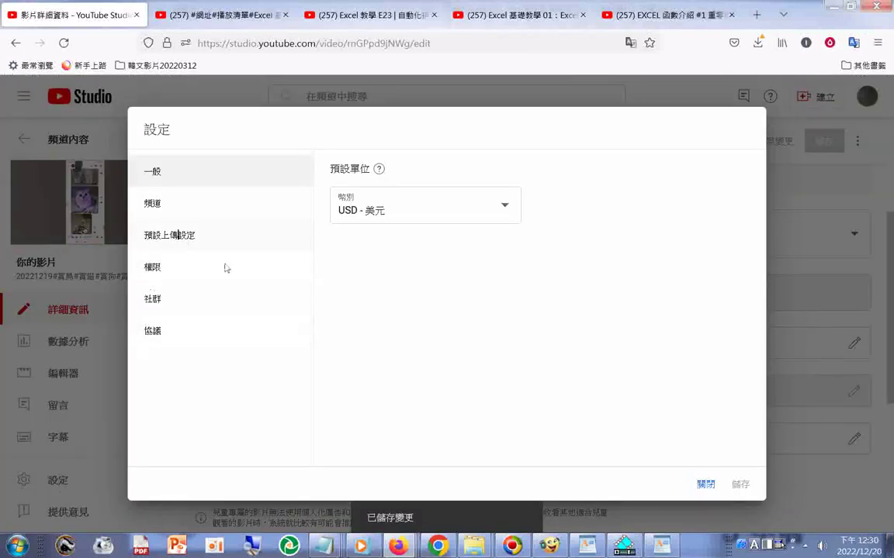
pyautogui.rightClick(468, 355)
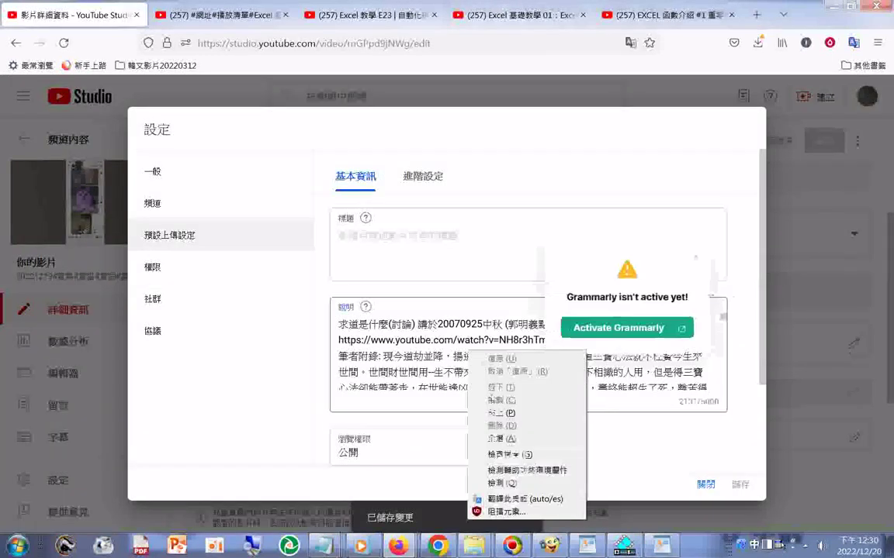
pyautogui.click(496, 435)
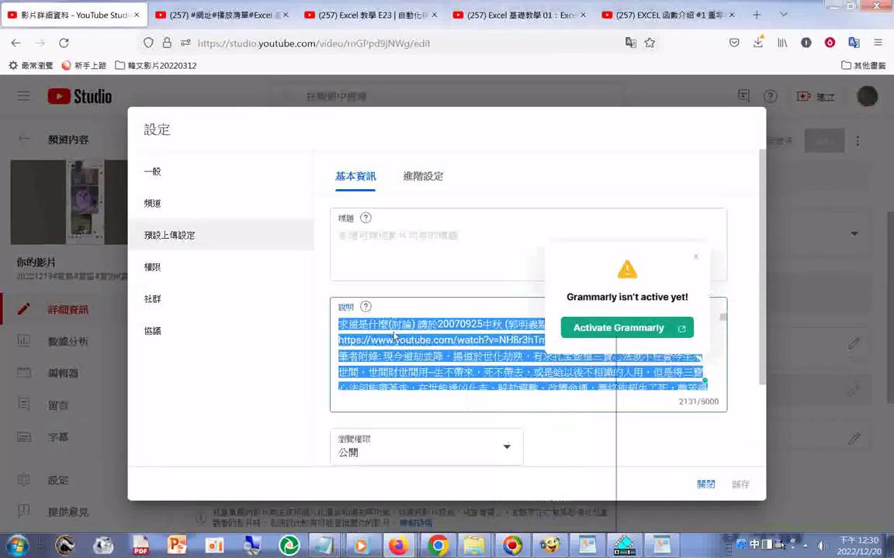
pyautogui.rightClick(397, 353)
pyautogui.click(423, 383)
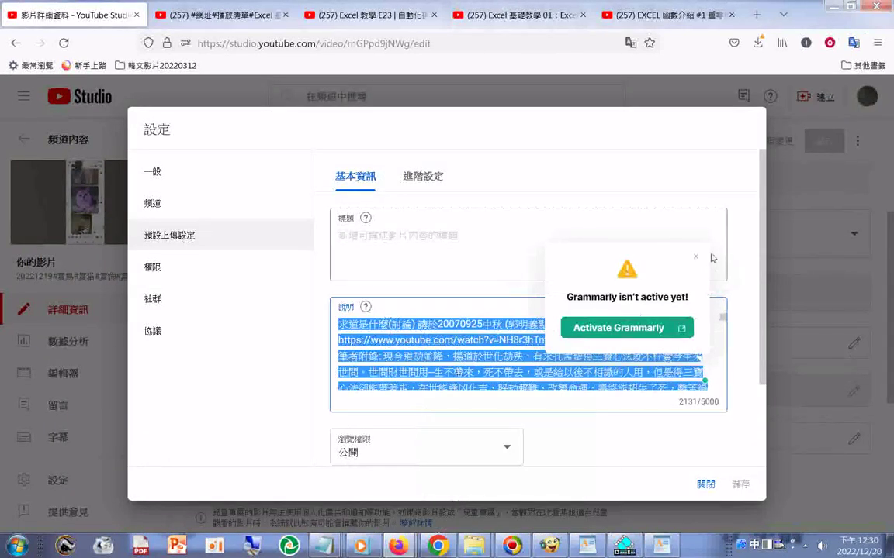
pyautogui.click(695, 257)
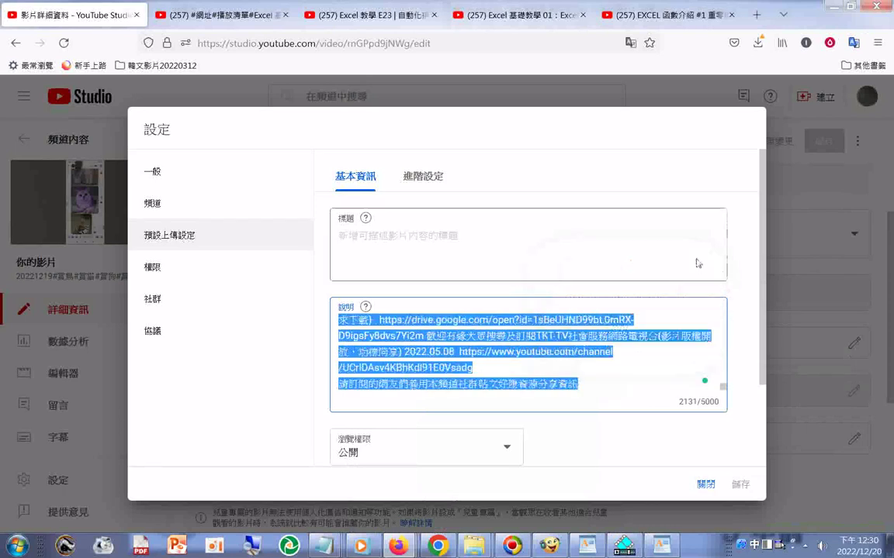
pyautogui.click(706, 484)
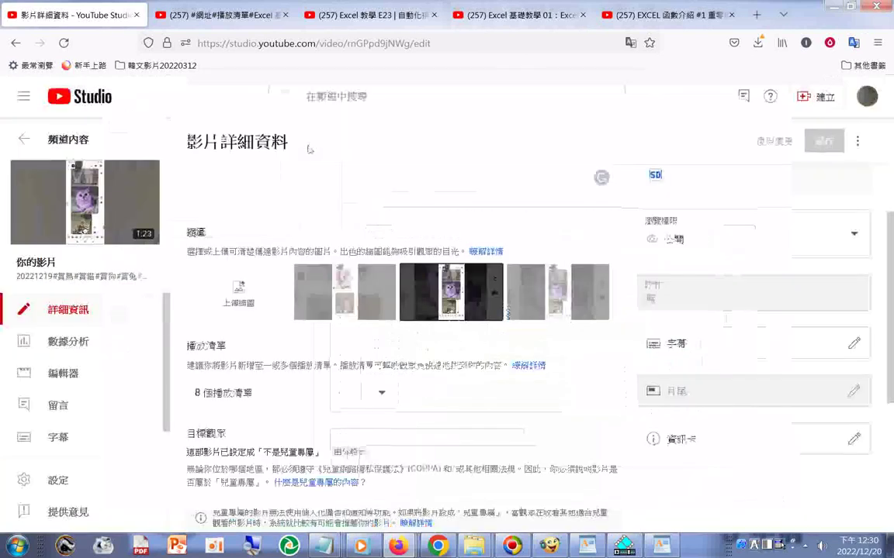
# Step: Replace the "#" in the video's description with the copied default description and save the video
pyautogui.doubleClick(245, 247)
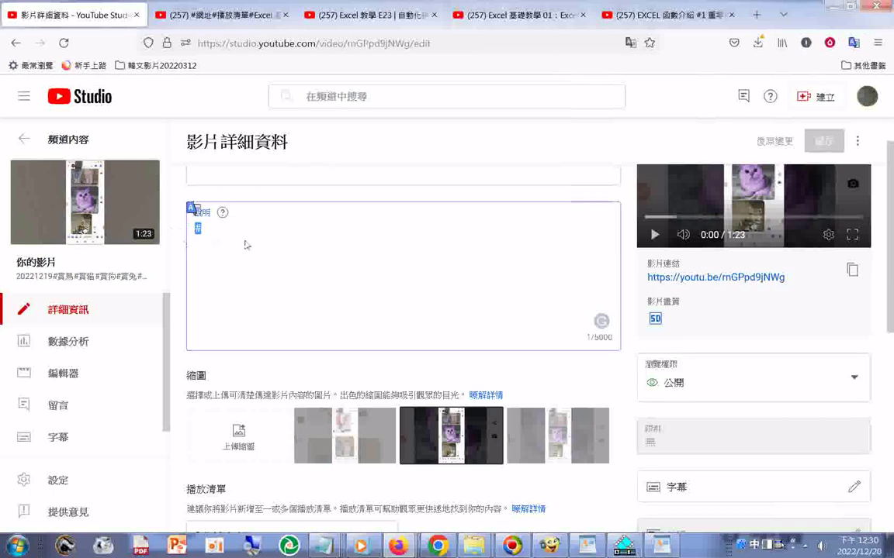
pyautogui.rightClick(246, 244)
pyautogui.click(285, 293)
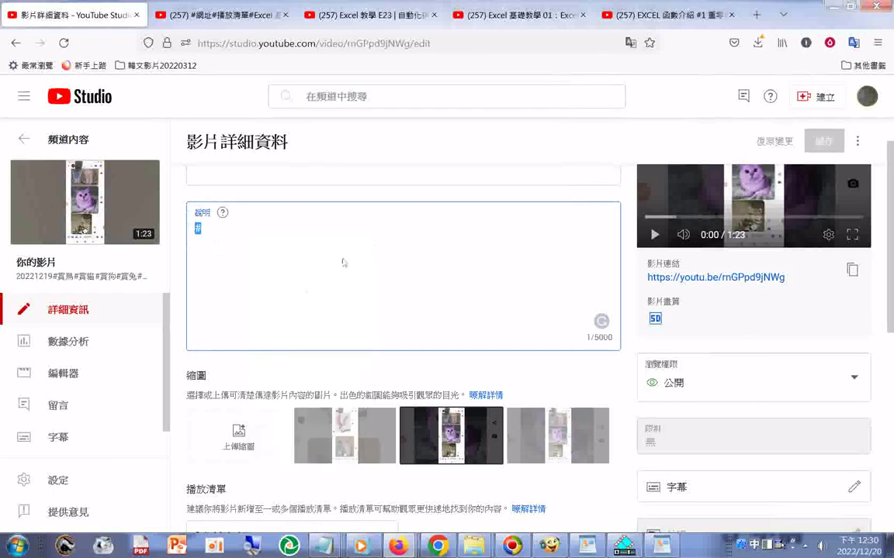
pyautogui.hotkey('ctrl', 'v')
pyautogui.scroll(3, 369, 222)
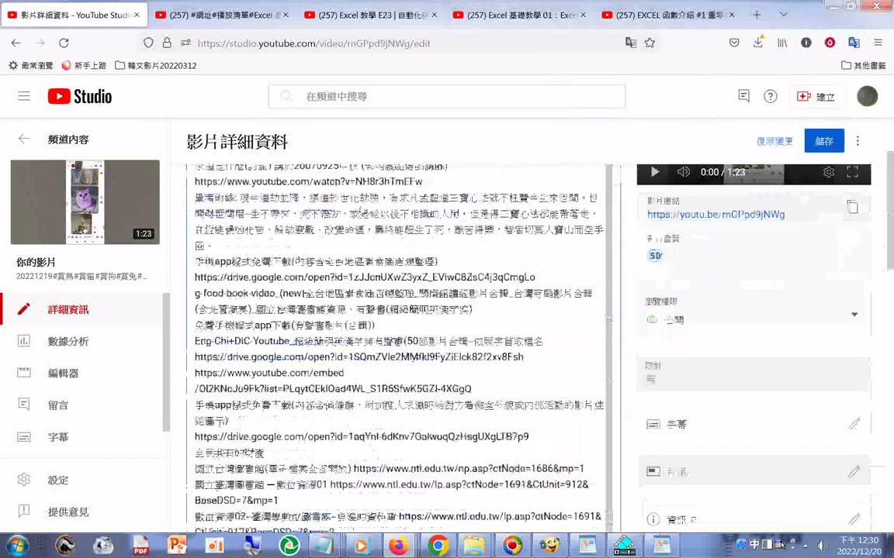
pyautogui.scroll(2, 364, 213)
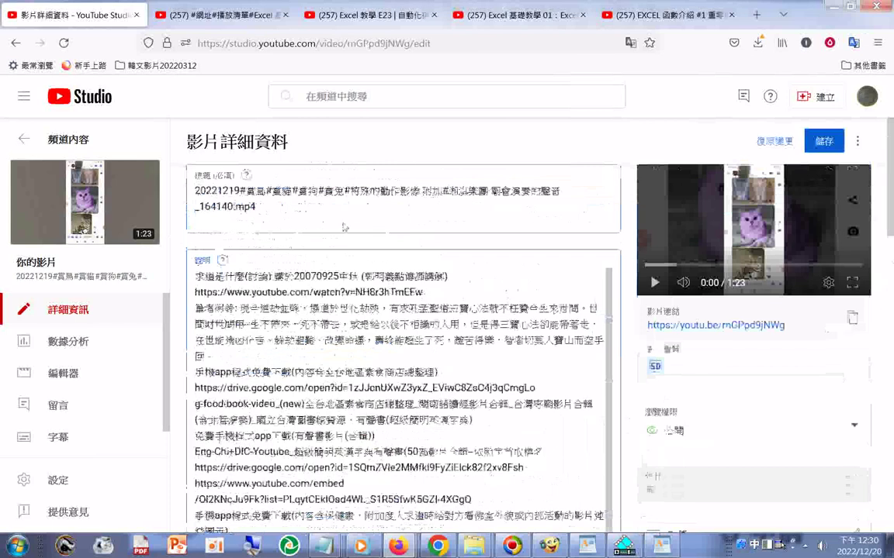
pyautogui.click(824, 141)
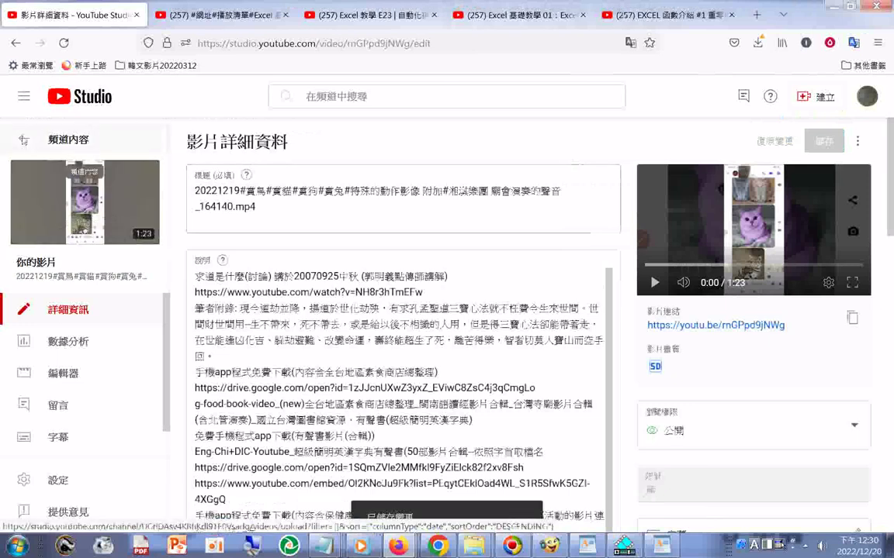
# Step: Open the details of the 0:55 video 20221219#蛋糕#壽桃#點心欣賞#藝術創作 from the channel content and paste the copied default description into it
pyautogui.click(24, 142)
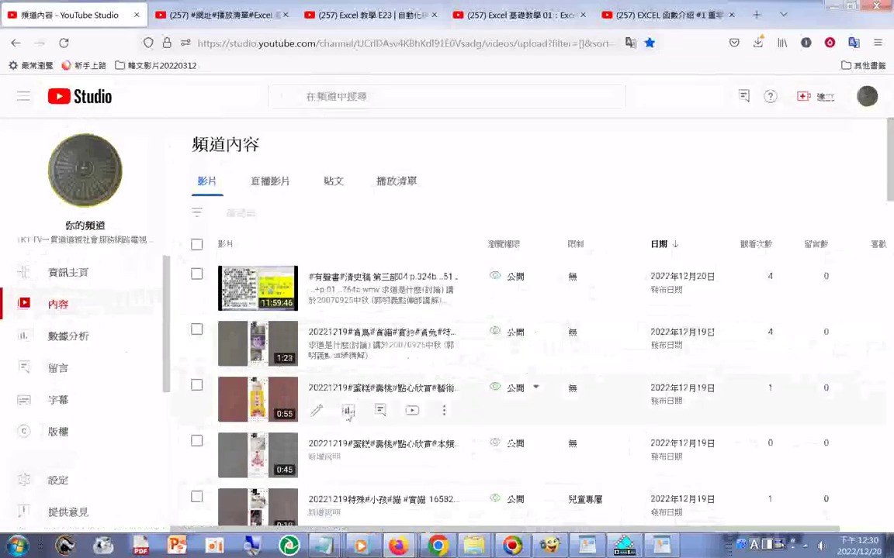
pyautogui.click(318, 411)
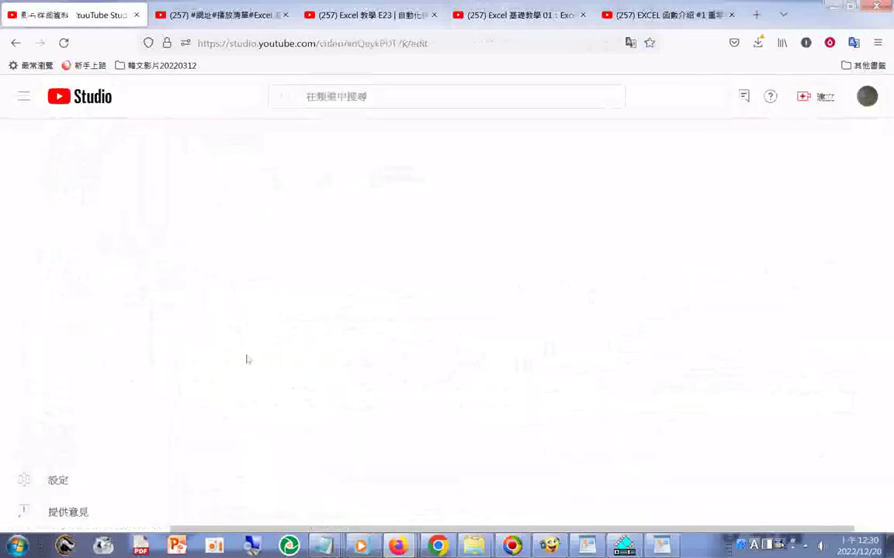
pyautogui.click(300, 299)
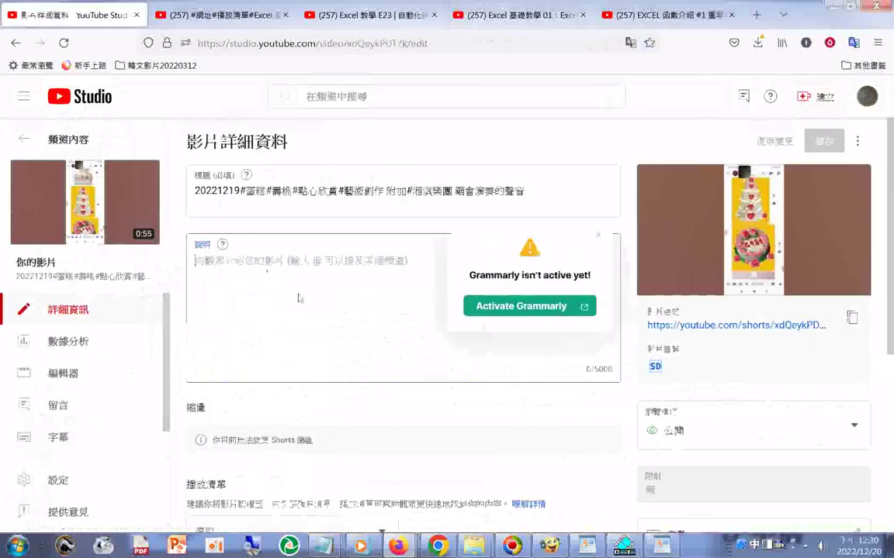
pyautogui.rightClick(273, 278)
pyautogui.click(309, 348)
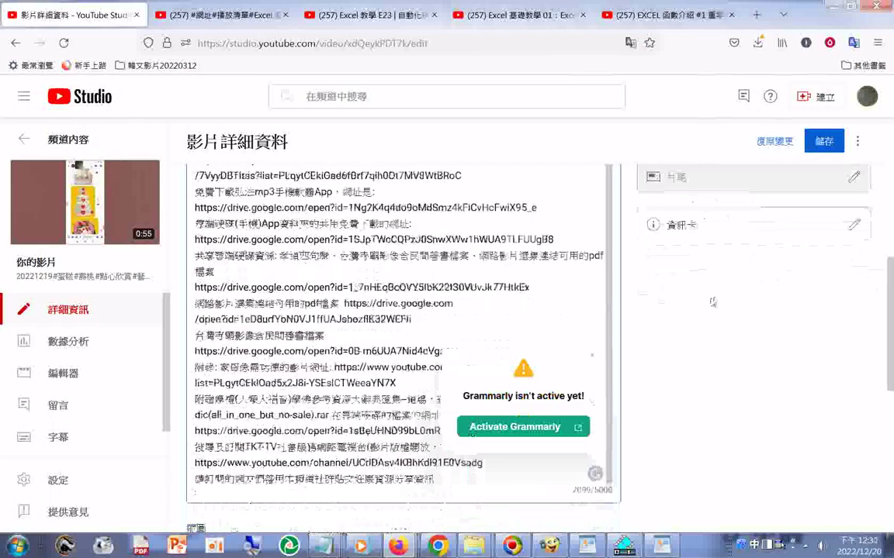
# Step: Assign the 0:55 video to eleven playlists, including #頻道主#youtuber 參考資源, #網路資源探索, _藝術欣賞影片 and 編碼器錄製螢幕影音的例子, and save the changes
pyautogui.scroll(-5, 712, 303)
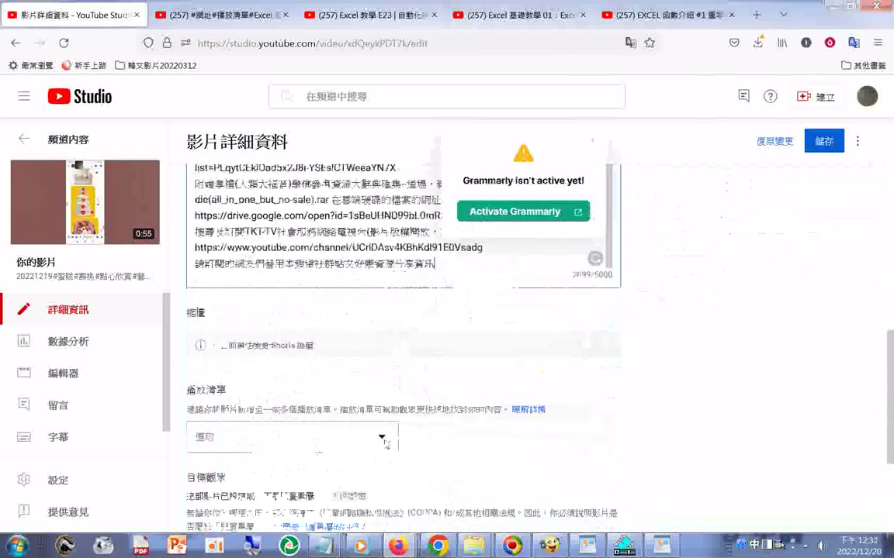
pyautogui.click(382, 439)
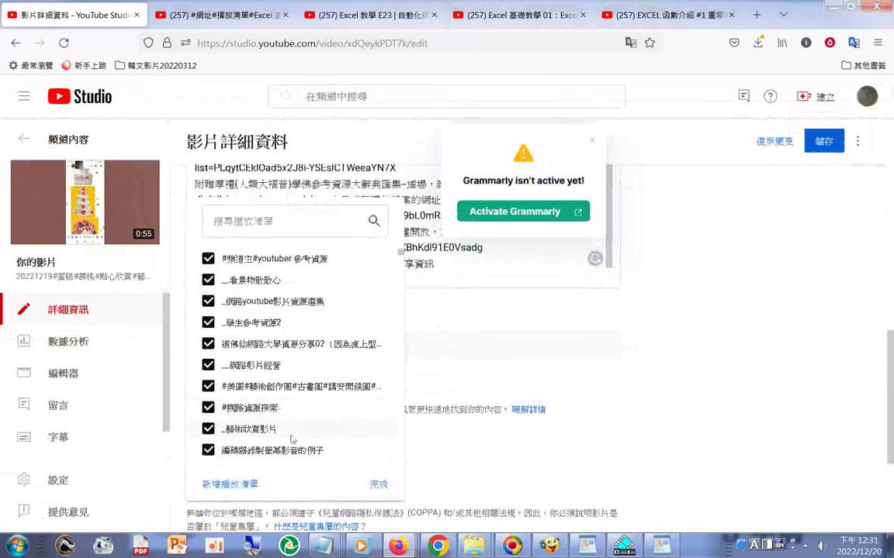
pyautogui.scroll(-2, 292, 440)
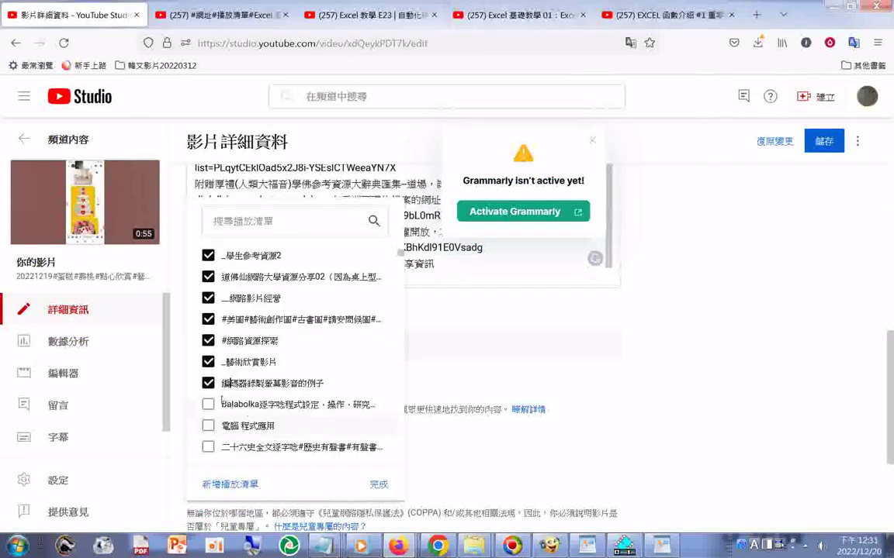
pyautogui.click(378, 484)
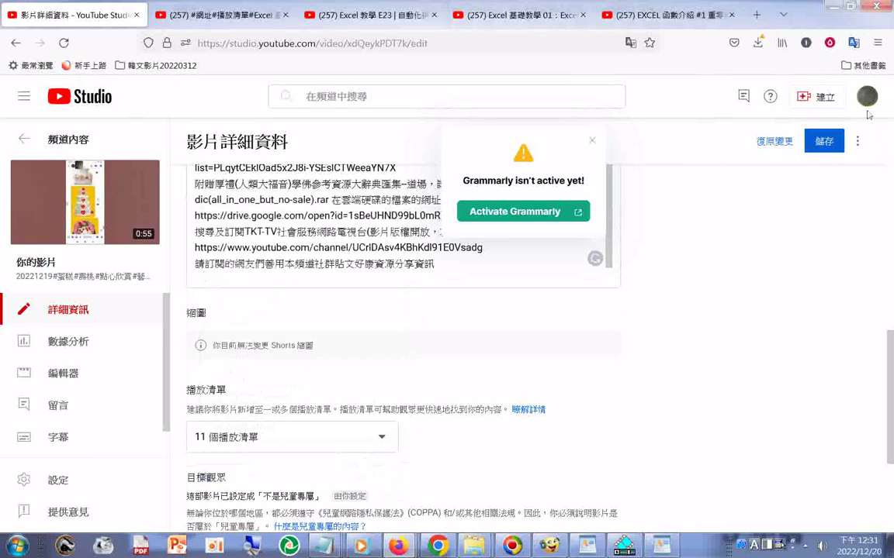
pyautogui.click(824, 142)
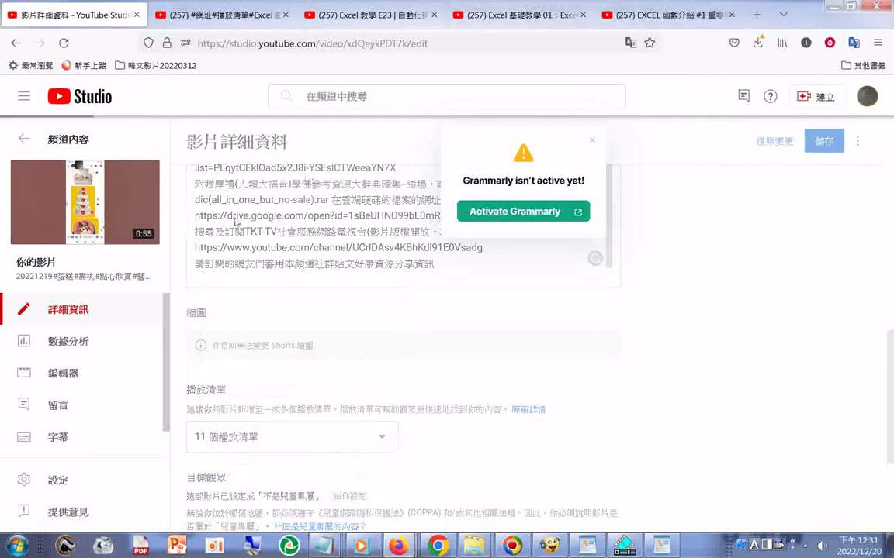
pyautogui.click(23, 140)
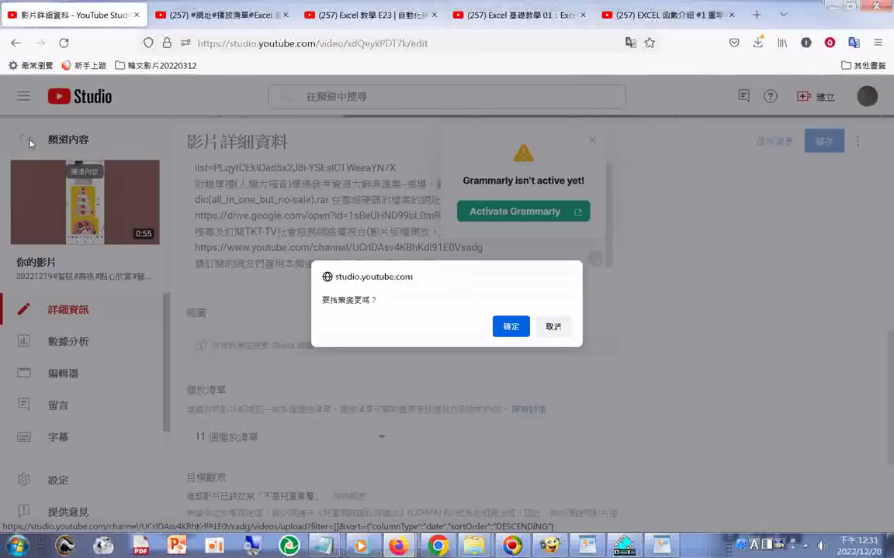
pyautogui.click(553, 327)
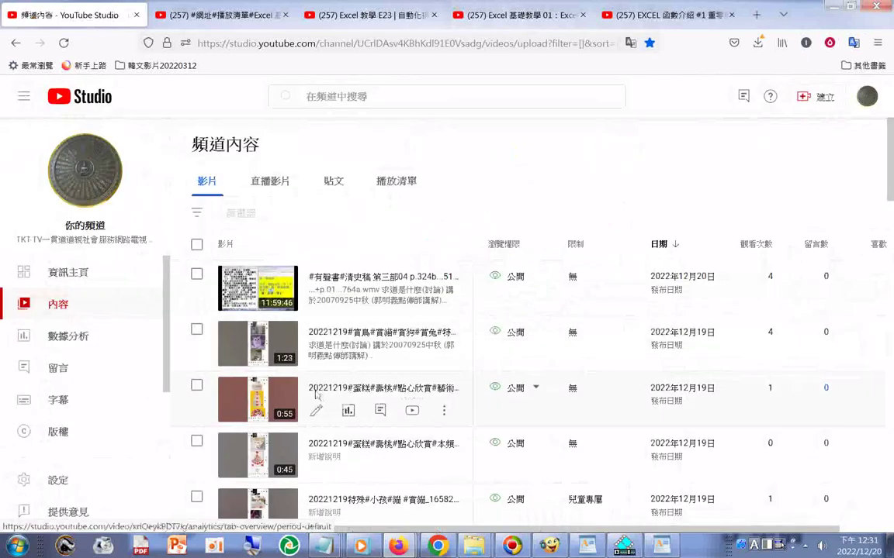
# Step: Open the details of the 0:45 cake video 20221219#蛋糕#壽桃#點心欣賞 from the channel content and paste the copied default description into it
pyautogui.click(316, 467)
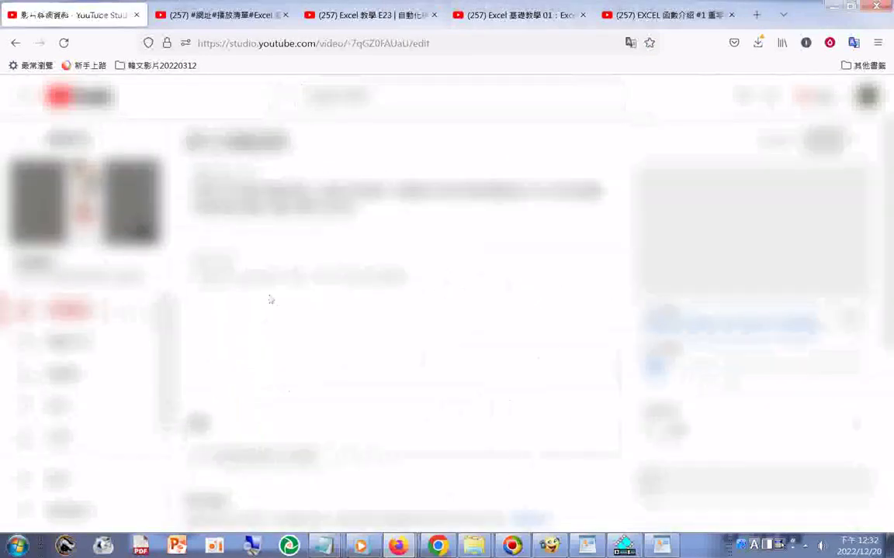
pyautogui.click(249, 279)
pyautogui.rightClick(264, 275)
pyautogui.click(289, 345)
pyautogui.hotkey('ctrl', 'v')
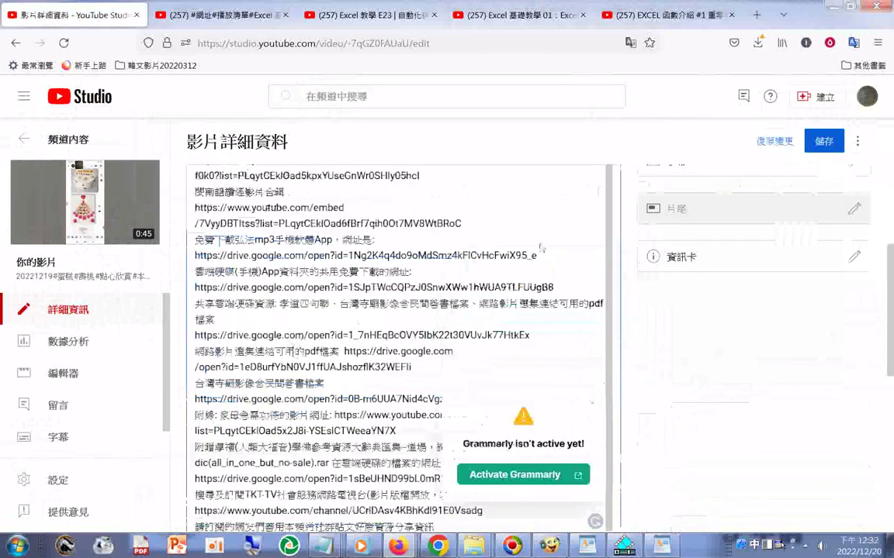
# Step: Assign the 0:45 video to eleven playlists, including 編碼器錄製螢幕影音的例子, __看景物散散心, #網路資源探索 and _藝術欣賞影片, and save the changes
pyautogui.scroll(-3, 741, 302)
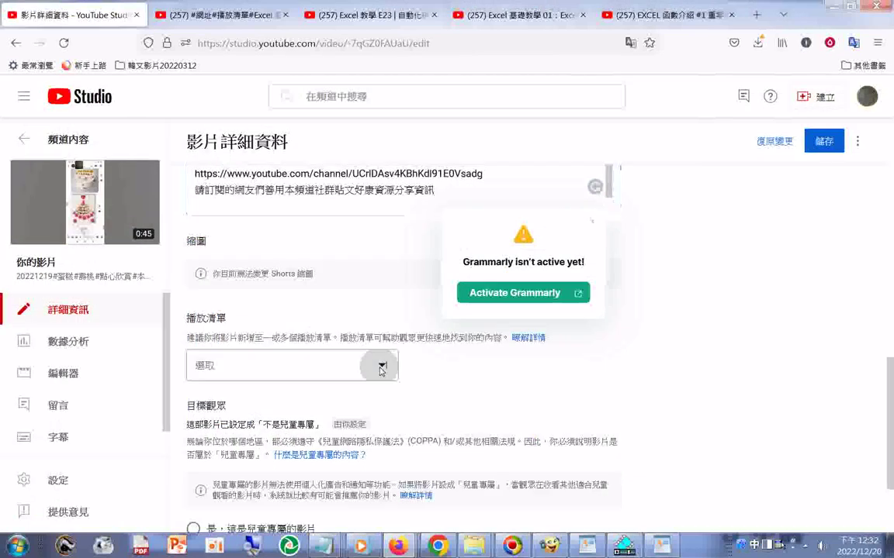
pyautogui.click(380, 366)
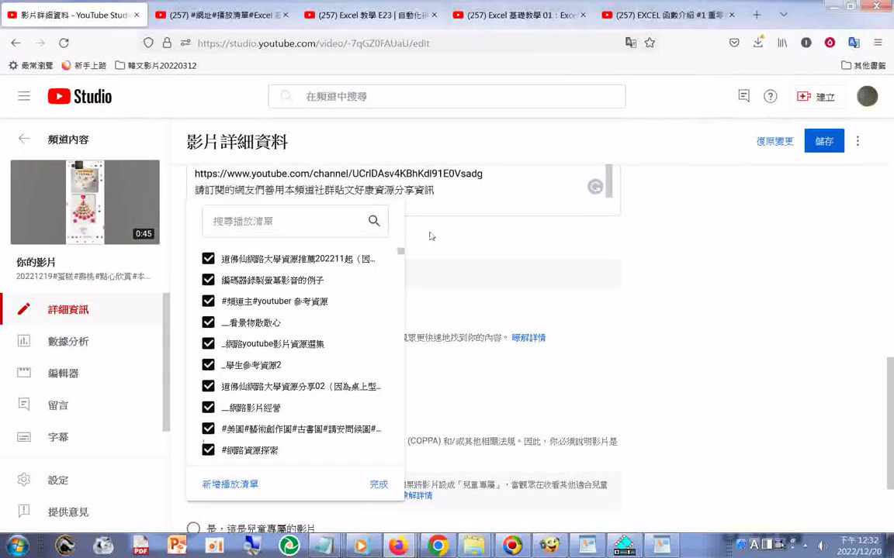
pyautogui.scroll(-4, 291, 322)
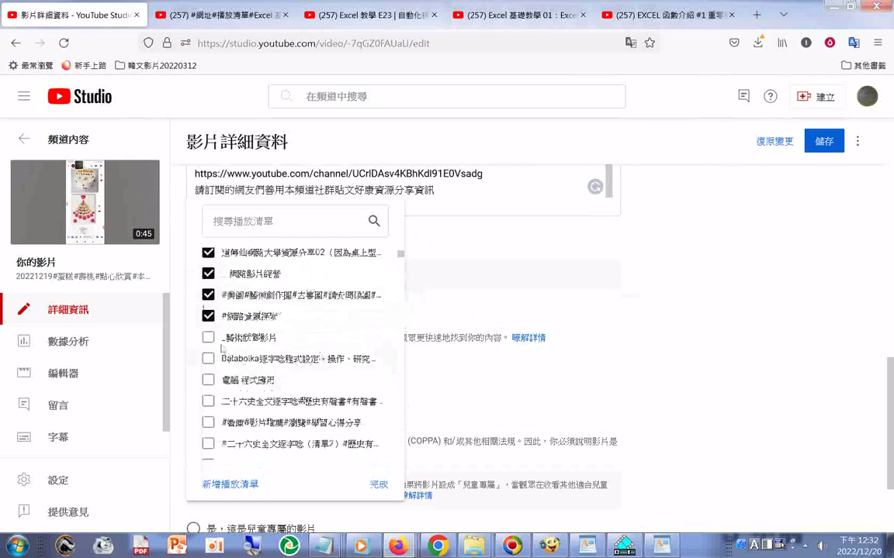
pyautogui.scroll(3, 256, 388)
pyautogui.scroll(-3, 266, 405)
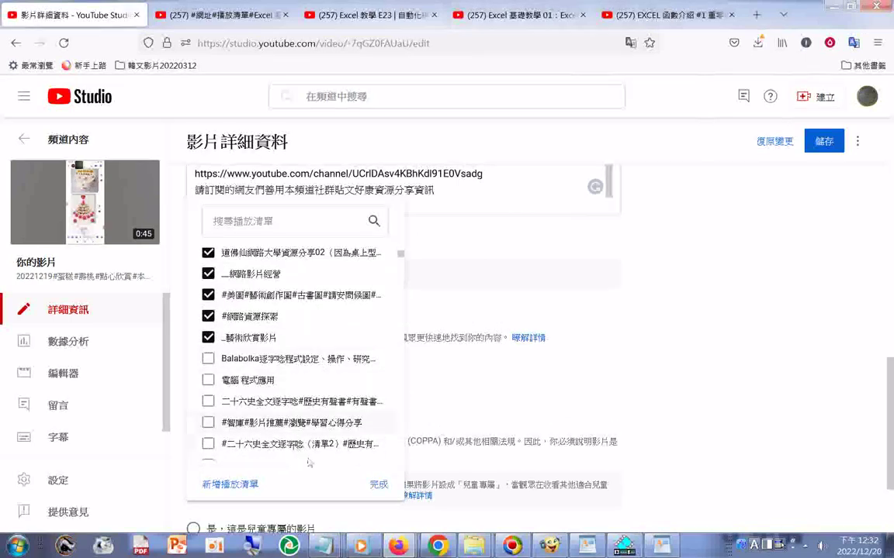
pyautogui.click(376, 484)
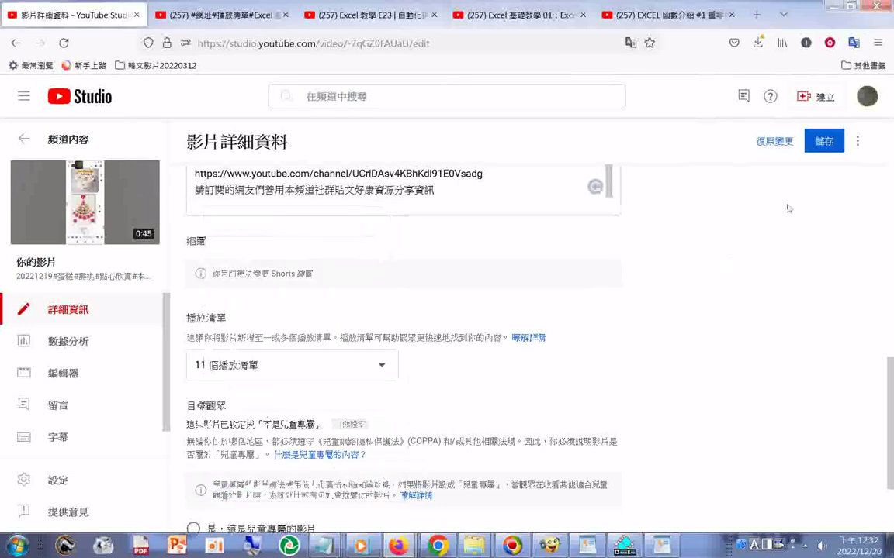
pyautogui.click(822, 142)
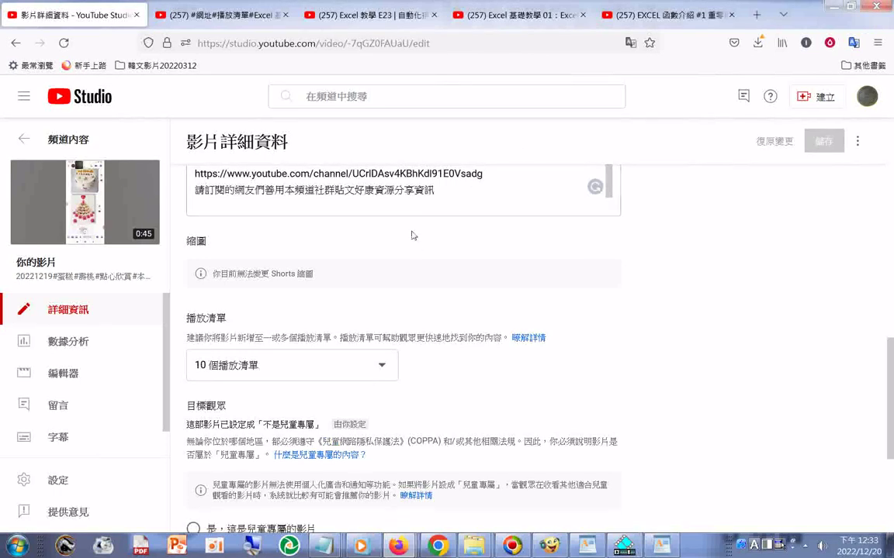
# Step: Return to the channel content, open the 0:10 video 20221219特殊#小孩#貓 #賞貓_165829.mp4 and paste the copied default description into it
pyautogui.scroll(-5, 429, 177)
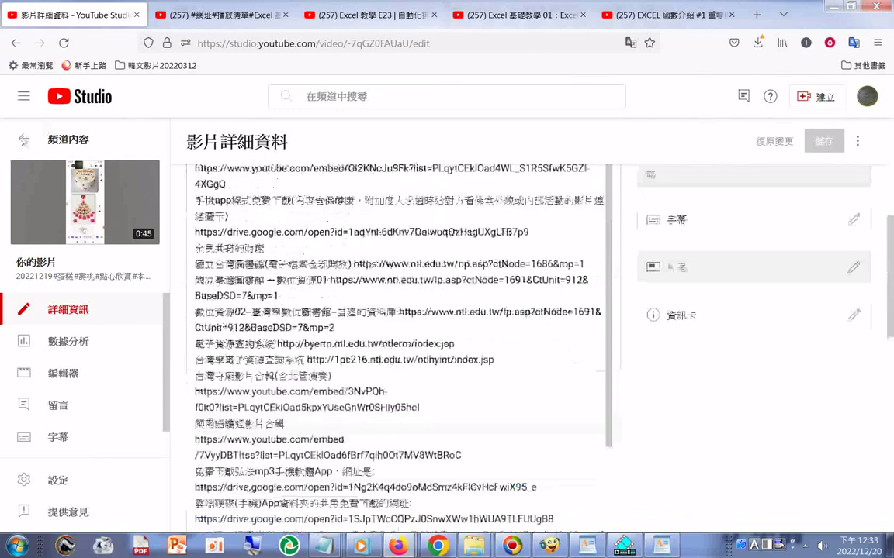
pyautogui.click(24, 141)
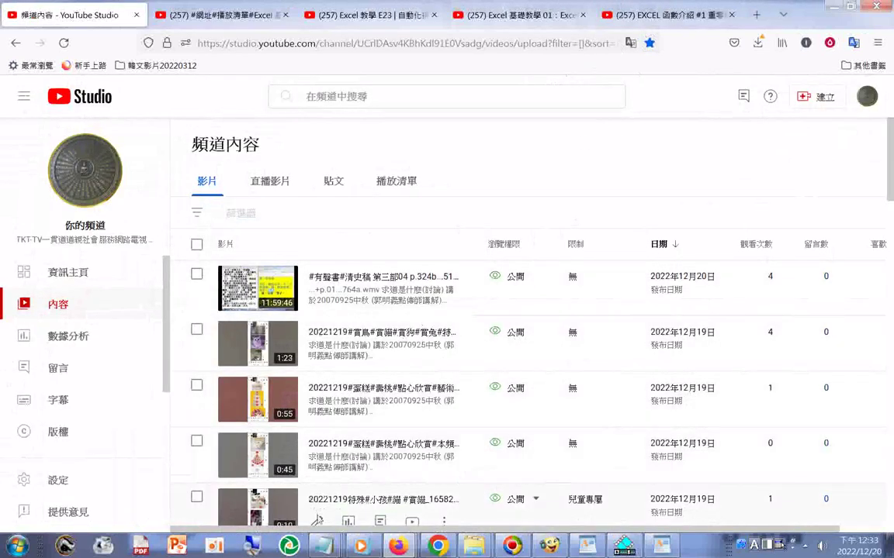
pyautogui.click(317, 520)
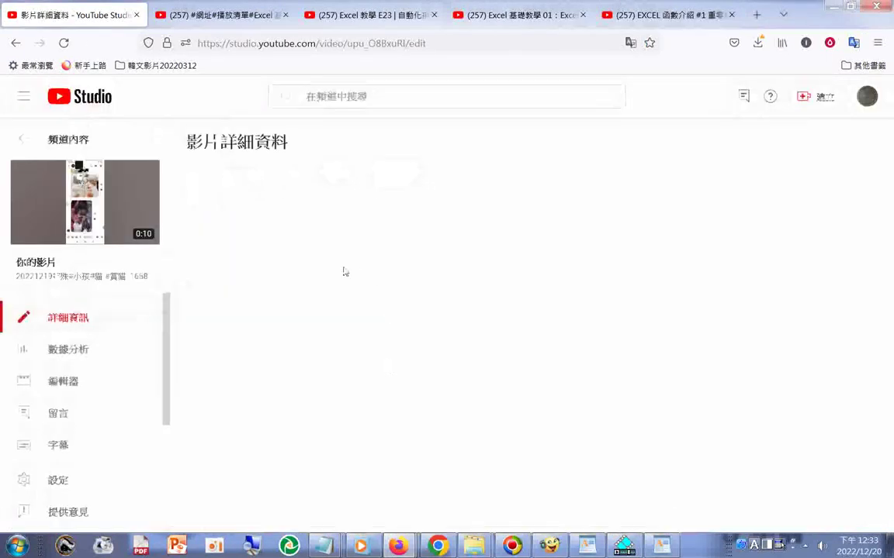
pyautogui.click(310, 275)
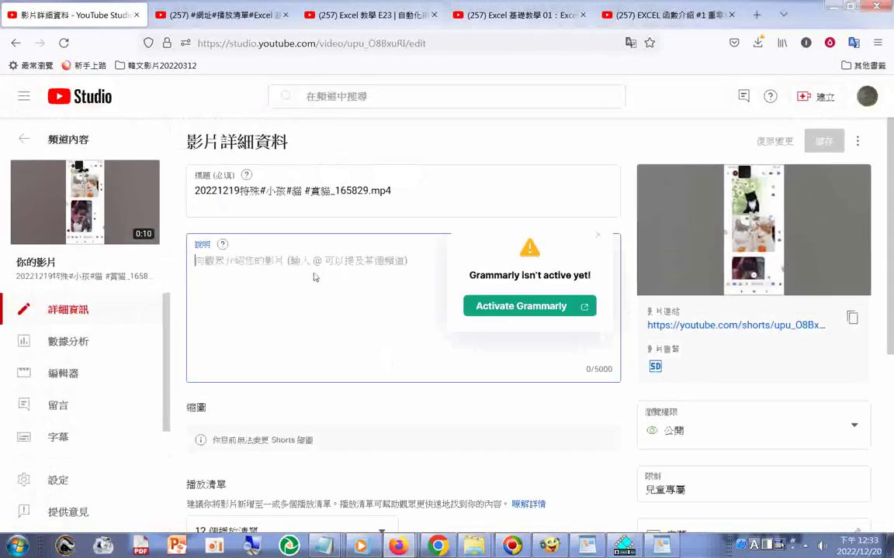
pyautogui.rightClick(306, 277)
pyautogui.click(341, 340)
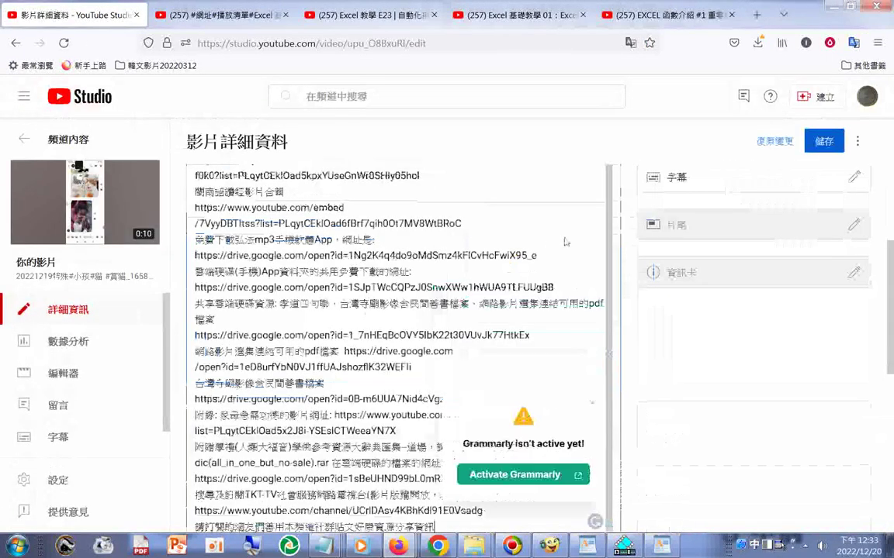
# Step: Add the 0:10 video to the playlist beginning #美圖#藝術創作圖#古書圖#請安問候圖 and save the changes
pyautogui.scroll(-3, 514, 281)
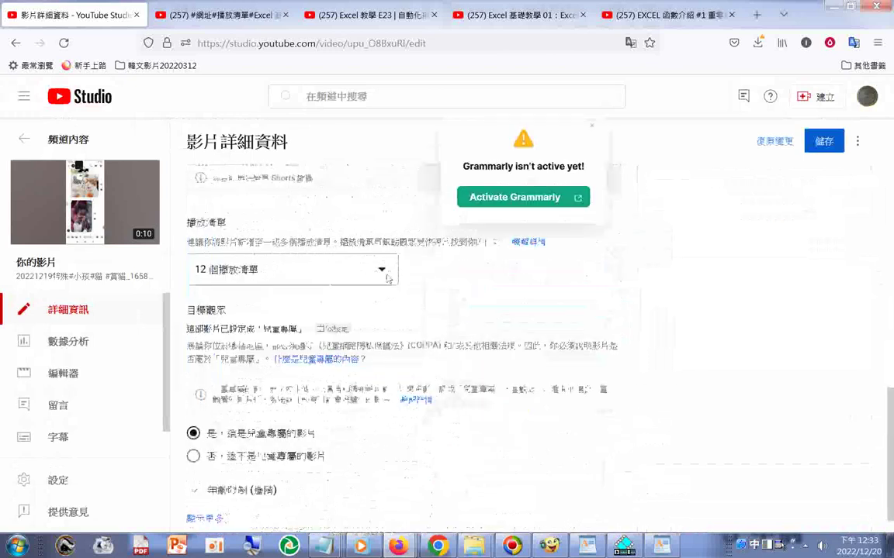
pyautogui.click(383, 271)
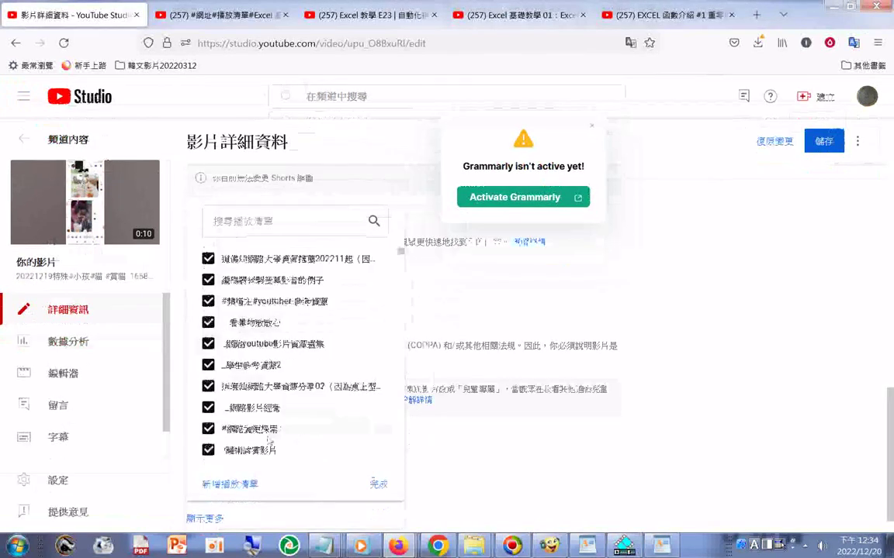
pyautogui.scroll(-3, 274, 437)
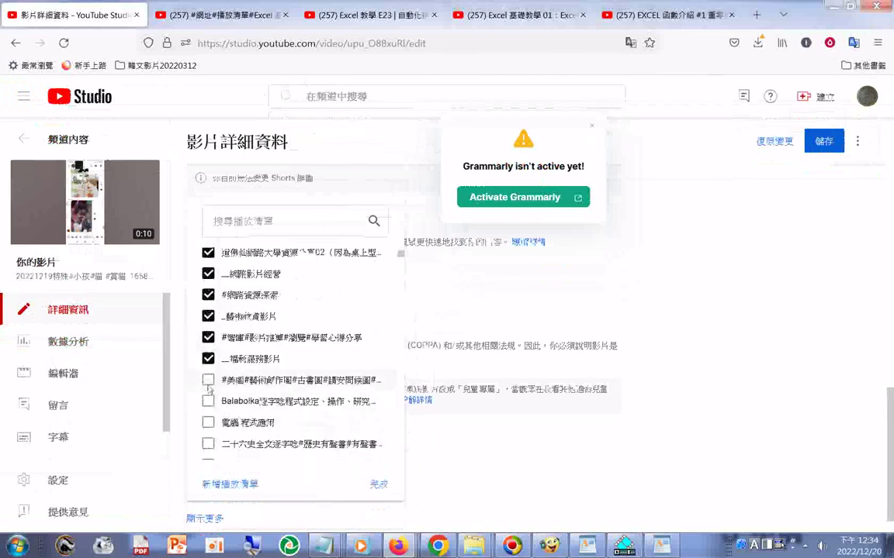
pyautogui.click(208, 380)
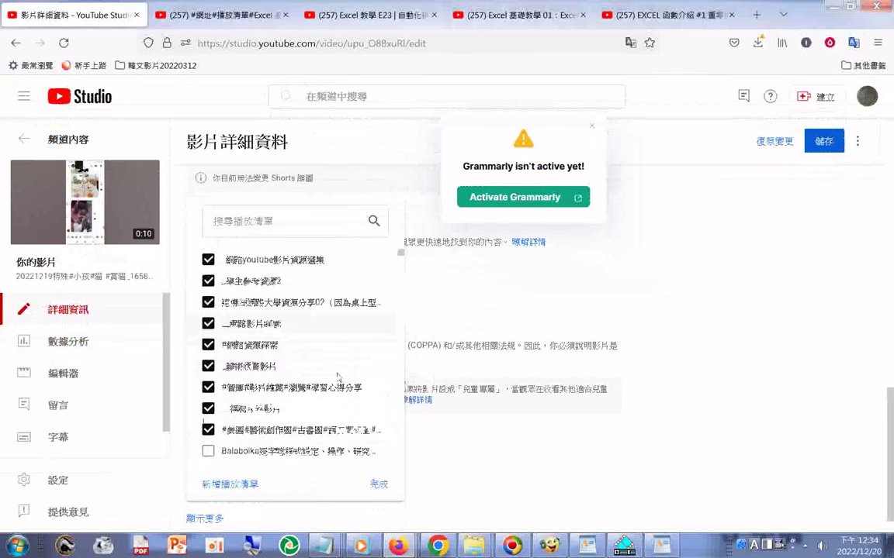
pyautogui.scroll(-3, 339, 377)
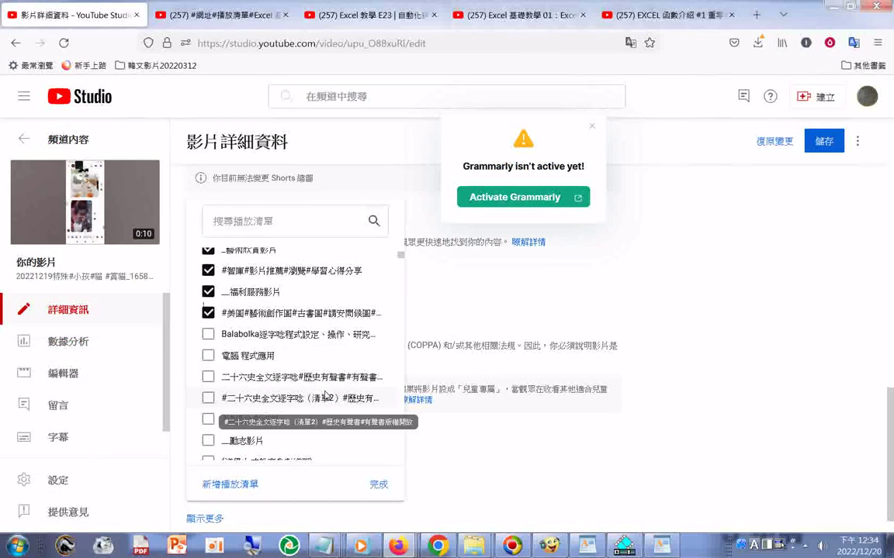
pyautogui.click(377, 485)
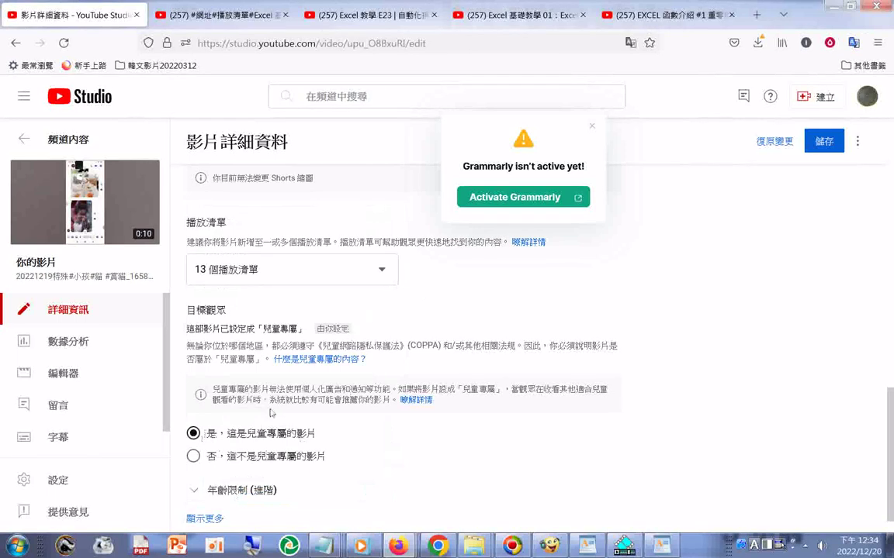
pyautogui.click(822, 146)
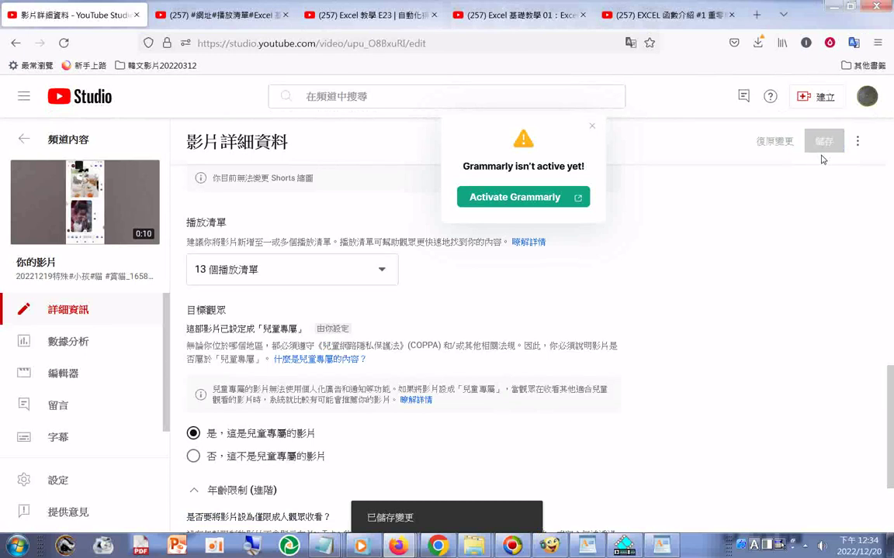
# Step: Return to the channel content, open the 0:32 bird video 20221219#賞鳥#特殊罕見的鳥類 #黑面琵鷺 and paste the copied default description into it
pyautogui.click(24, 146)
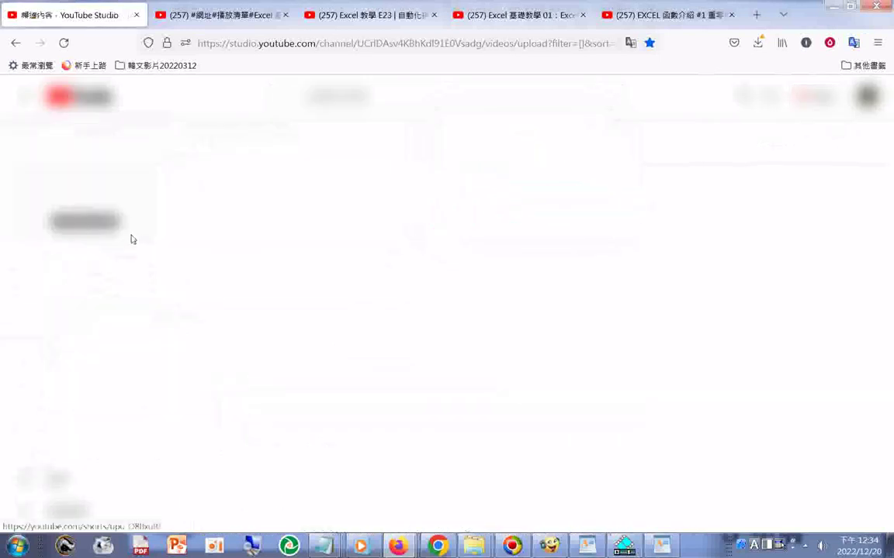
pyautogui.scroll(-3, 382, 256)
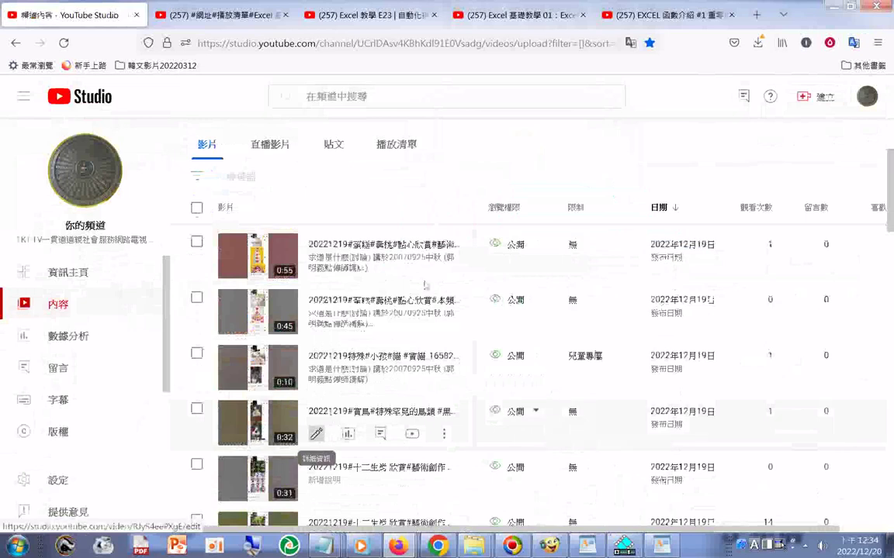
pyautogui.click(316, 434)
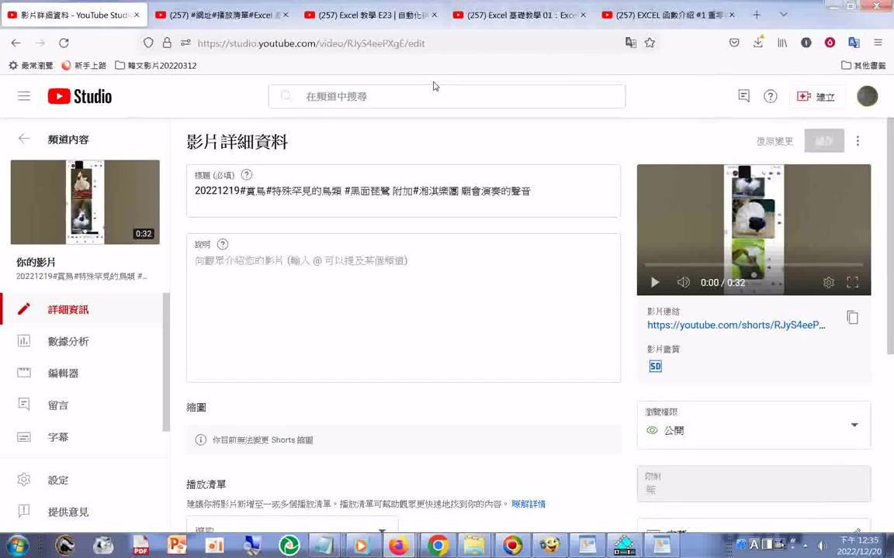
pyautogui.click(246, 268)
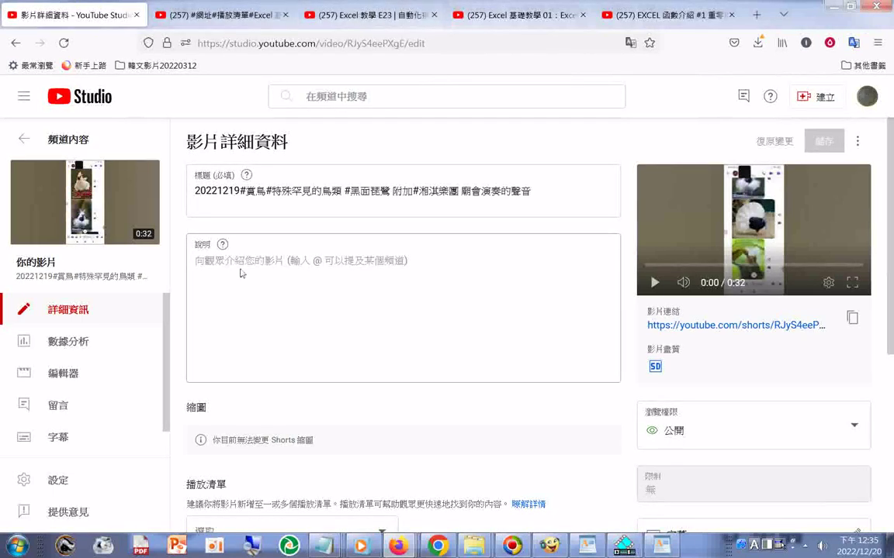
pyautogui.rightClick(251, 270)
pyautogui.click(258, 311)
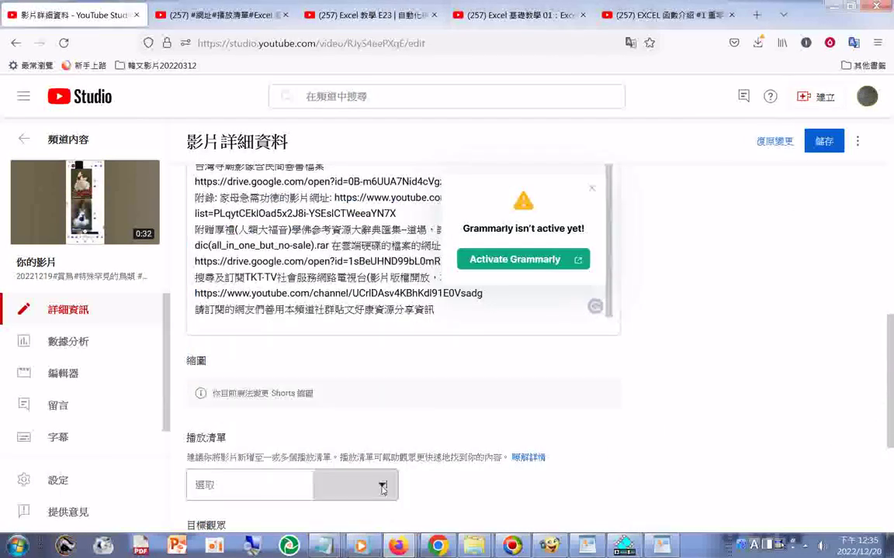
# Step: Assign the 0:32 bird video to eleven playlists, from #美圖#藝術創作圖#古書圖 through #網路資源探索 plus _藝術欣賞影片, save the changes and dismiss the Grammarly notice
pyautogui.click(287, 485)
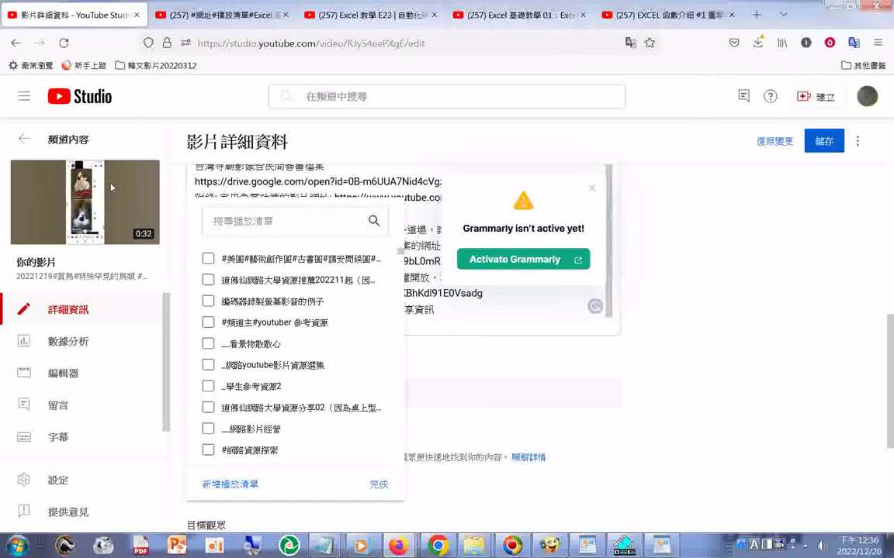
pyautogui.click(207, 259)
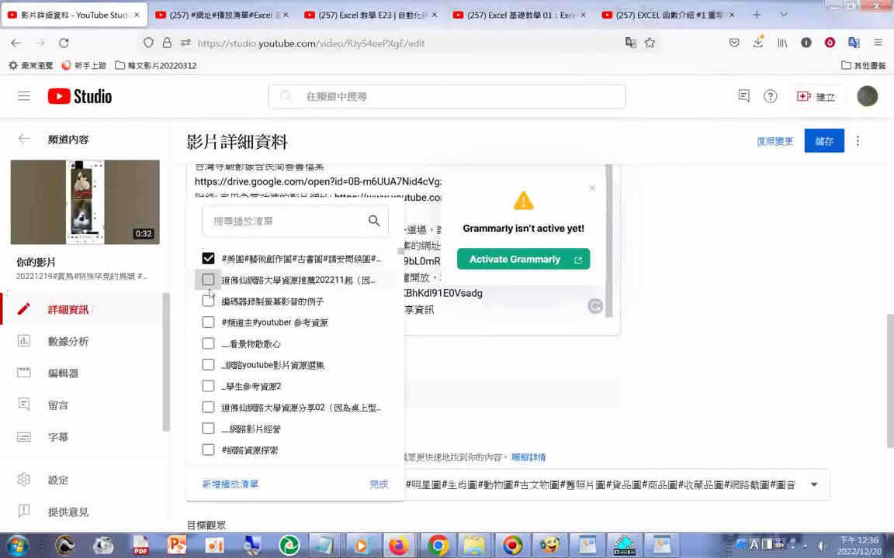
pyautogui.click(208, 280)
pyautogui.click(208, 301)
pyautogui.click(208, 323)
pyautogui.click(208, 344)
pyautogui.click(208, 365)
pyautogui.click(208, 387)
pyautogui.click(208, 407)
pyautogui.click(208, 429)
pyautogui.click(208, 450)
pyautogui.scroll(-2, 214, 413)
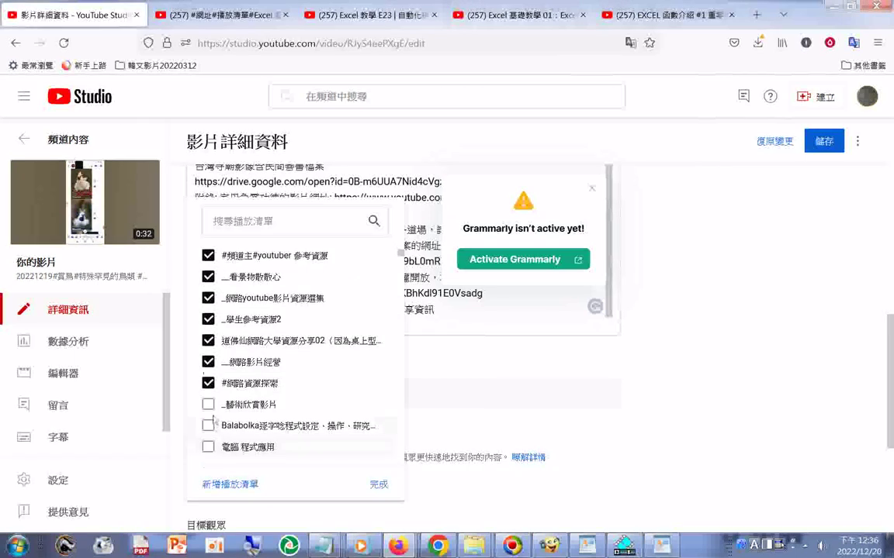
pyautogui.scroll(2, 217, 413)
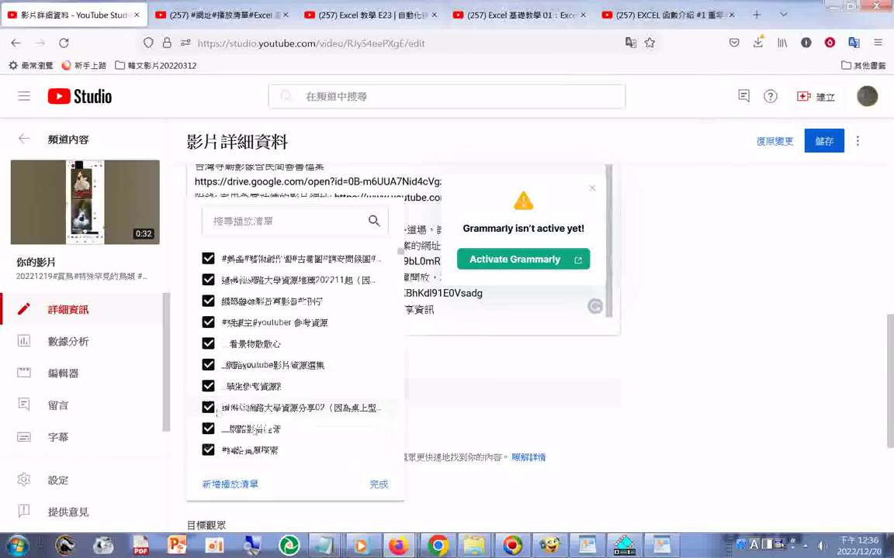
pyautogui.click(378, 484)
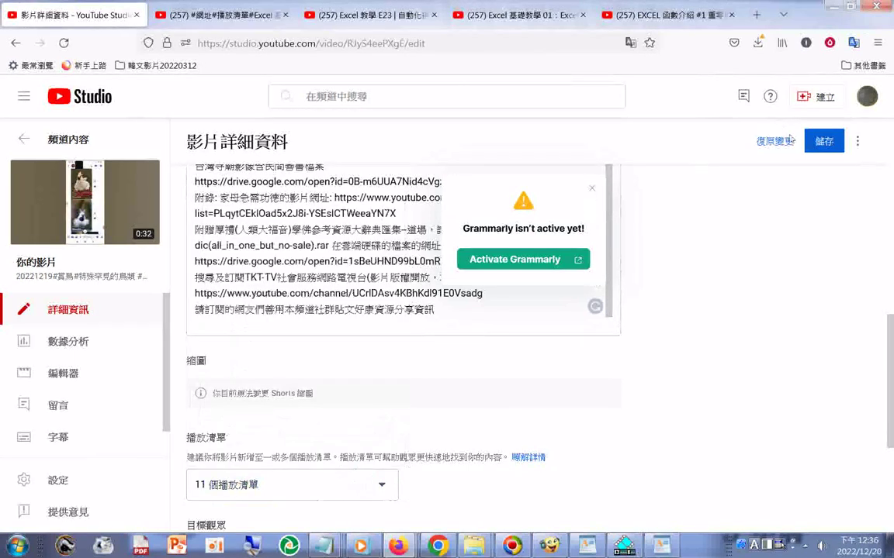
pyautogui.click(823, 142)
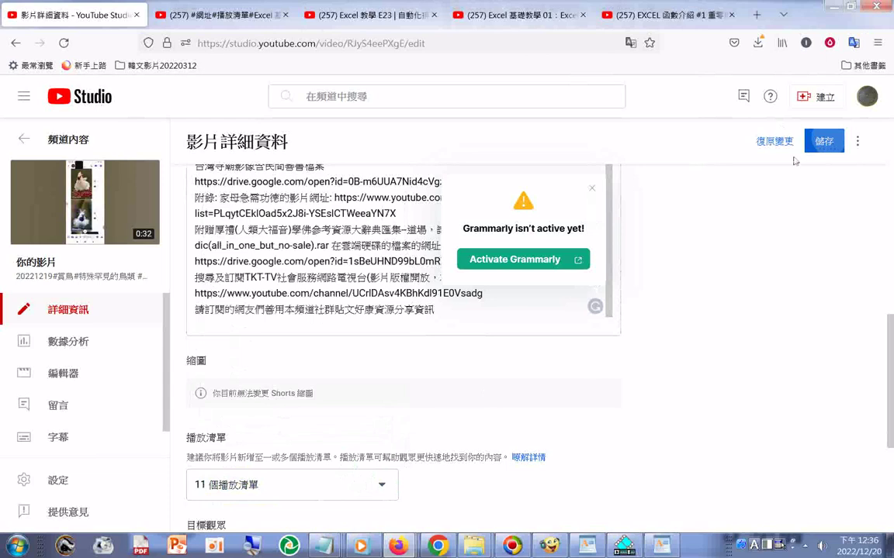
pyautogui.click(592, 188)
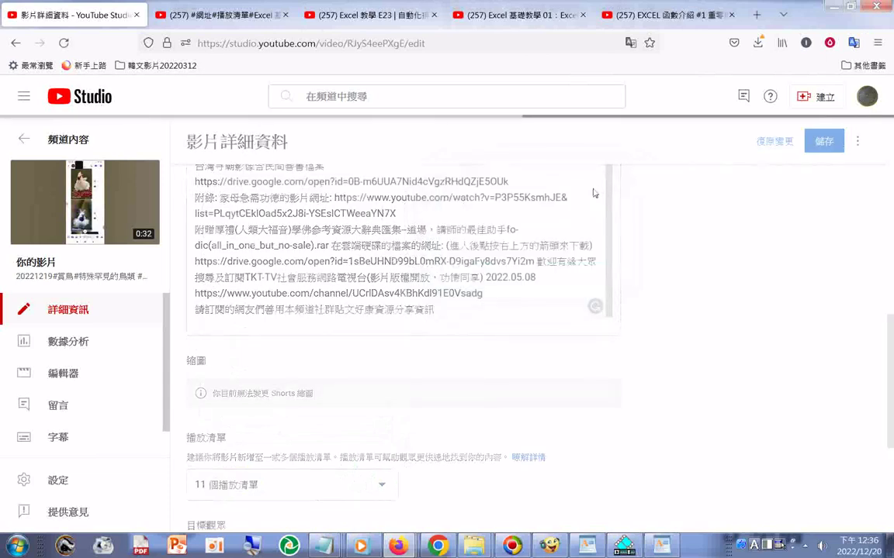
# Step: Return to the channel content, open the 0:31 video 20221219#十二生肖 欣賞#藝術創作 附加#湘淇樂團 廟會演奏的聲音 and paste the copied default description into it
pyautogui.click(24, 142)
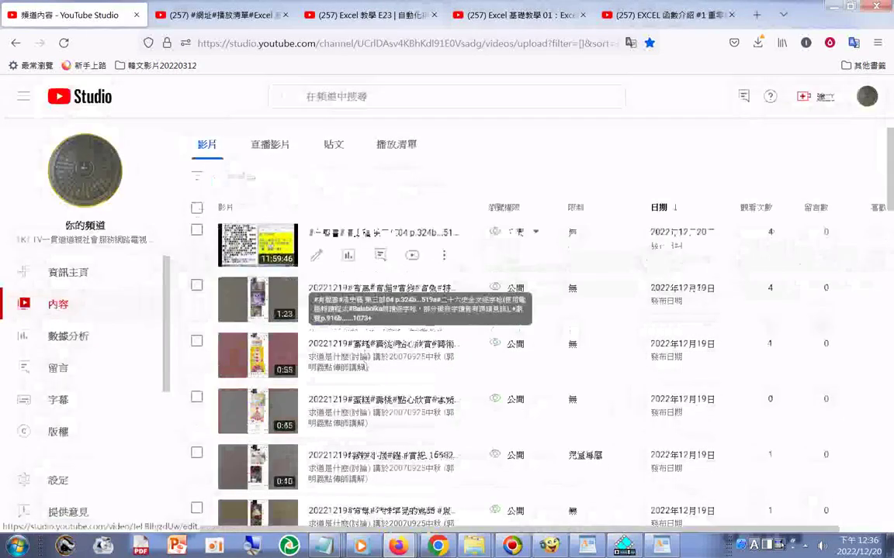
pyautogui.scroll(-5, 318, 295)
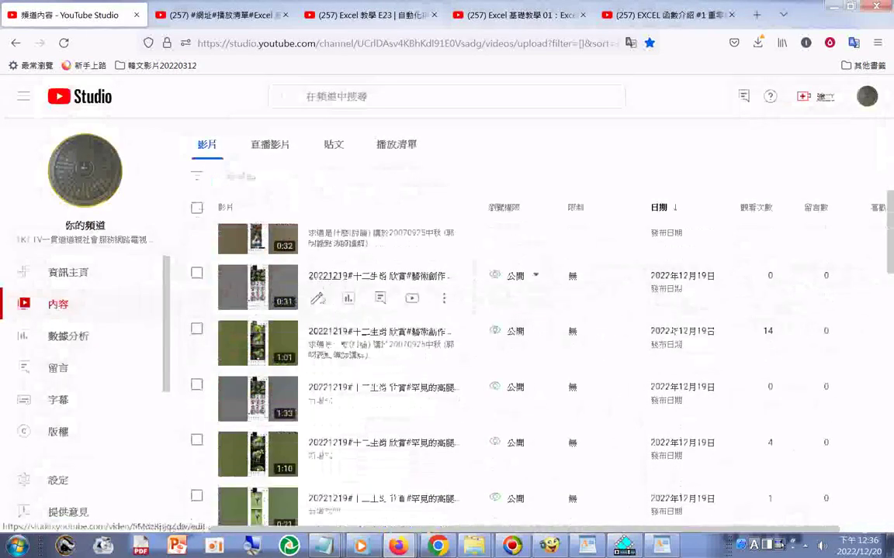
pyautogui.click(317, 298)
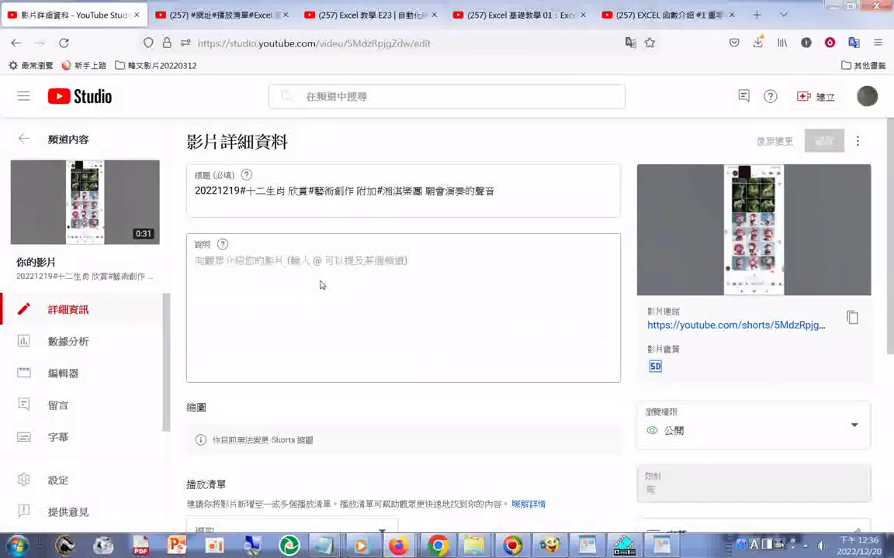
pyautogui.rightClick(289, 273)
pyautogui.click(325, 336)
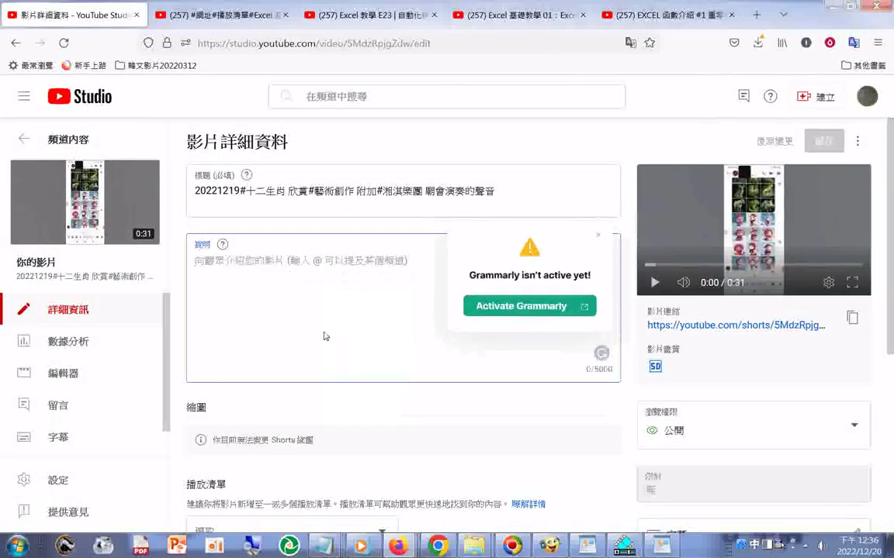
pyautogui.hotkey('ctrl', 'v')
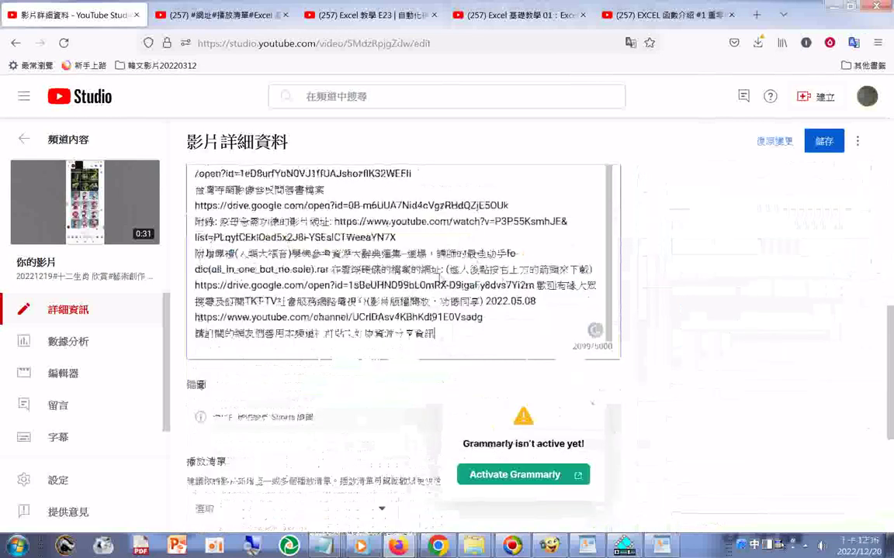
# Step: Assign the 0:31 zodiac video to eleven playlists, from 道佛仙網路大學資源推薦202211起 through #網路資源探索 plus _藝術欣賞影片, and save the changes
pyautogui.scroll(-2, 380, 365)
pyautogui.click(381, 368)
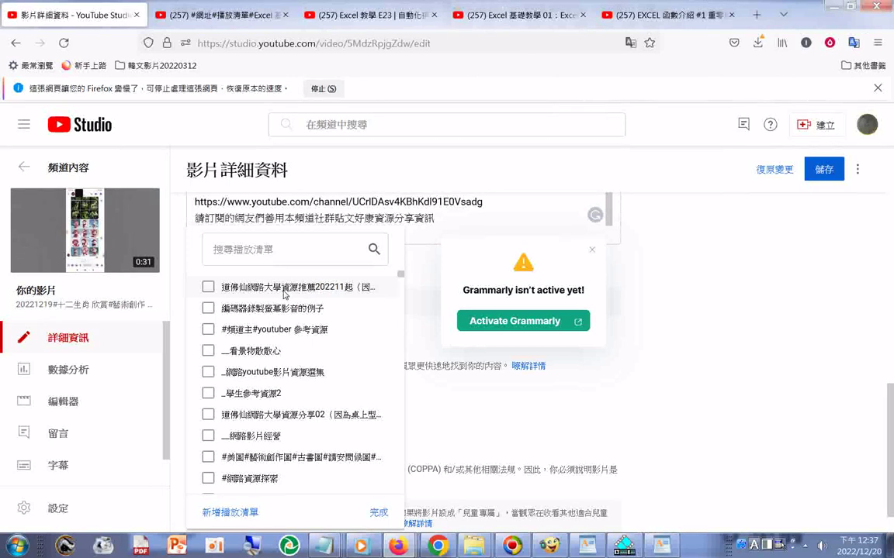
pyautogui.click(208, 287)
pyautogui.click(208, 275)
pyautogui.click(208, 295)
pyautogui.click(208, 317)
pyautogui.click(208, 338)
pyautogui.click(208, 359)
pyautogui.click(207, 381)
pyautogui.click(208, 445)
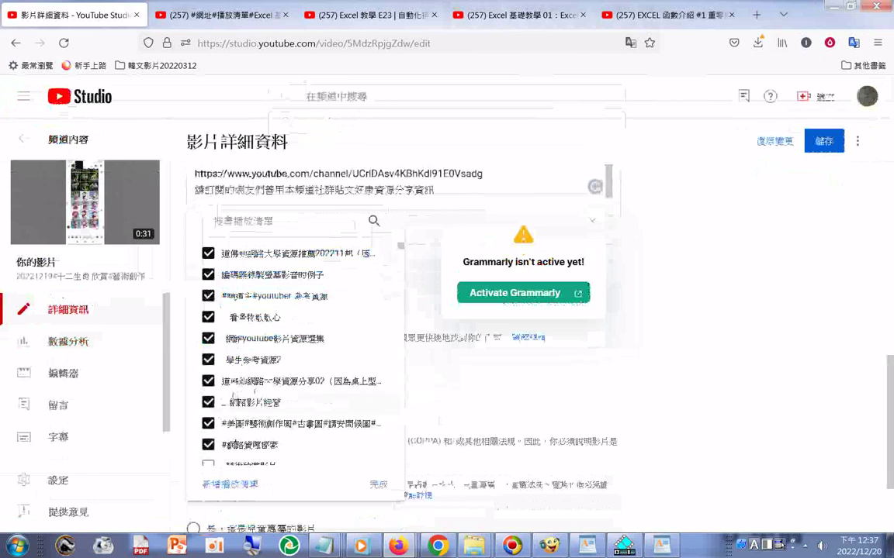
pyautogui.scroll(-2, 214, 403)
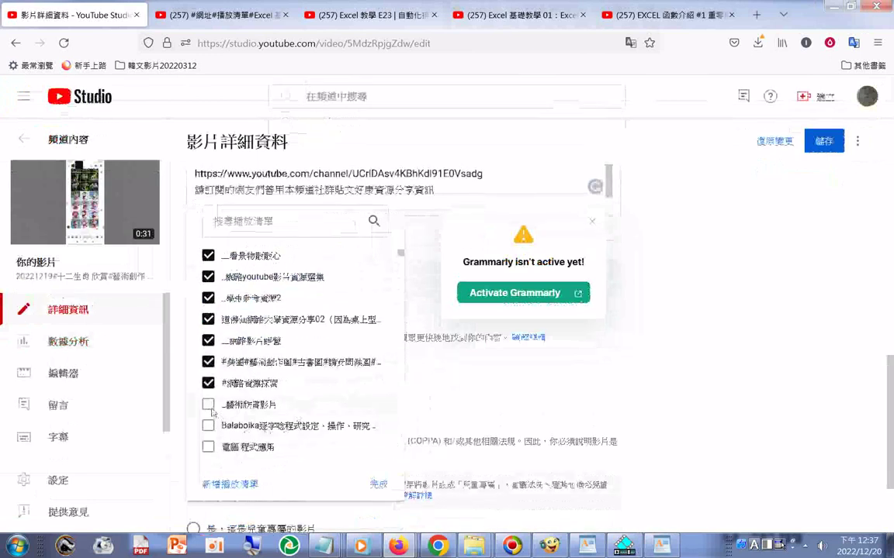
pyautogui.click(207, 404)
pyautogui.click(378, 485)
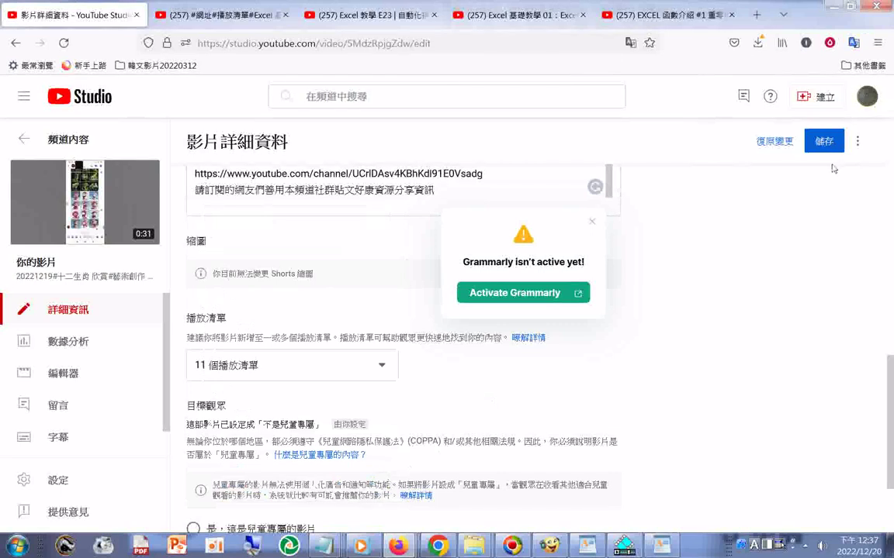
pyautogui.click(824, 142)
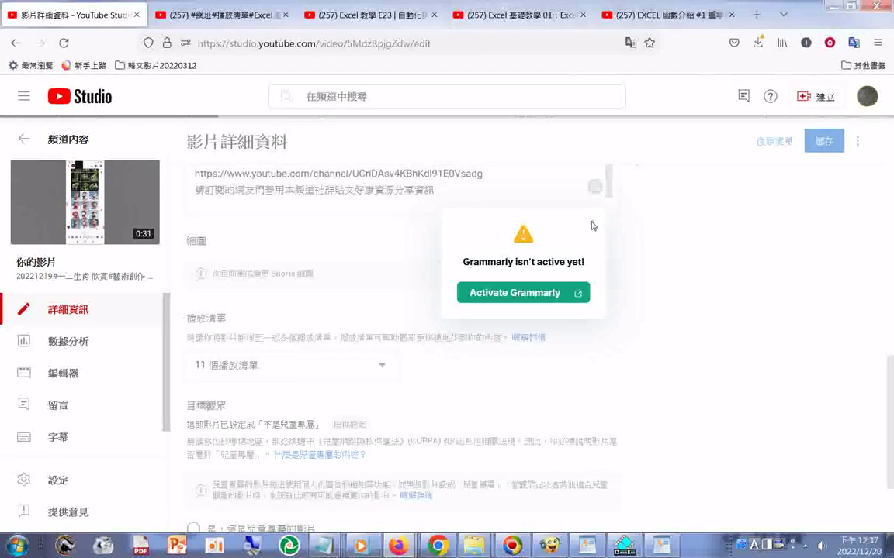
# Step: Return to the channel content, open the 1:33 video 20221219#十二生肖 欣賞#罕見的高腿鳥#藝術創作 and paste the copied default description into it
pyautogui.click(22, 145)
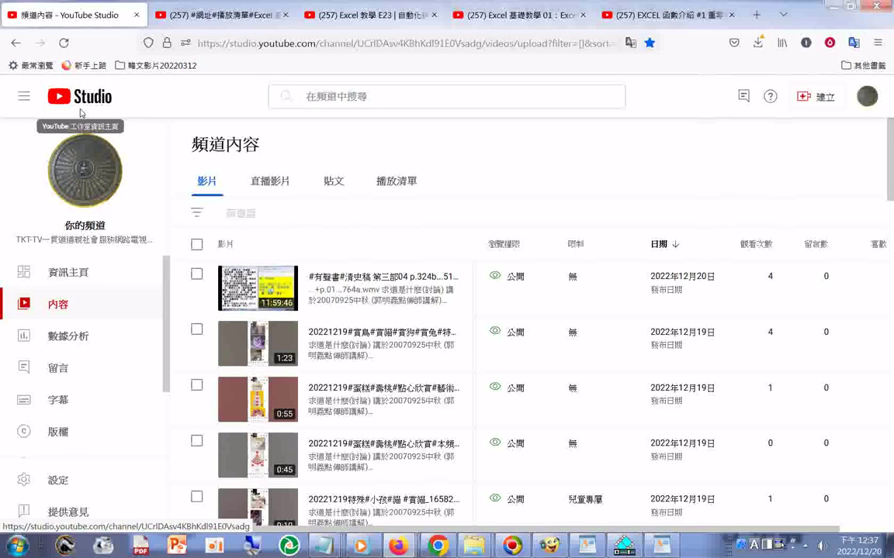
pyautogui.scroll(-3, 341, 236)
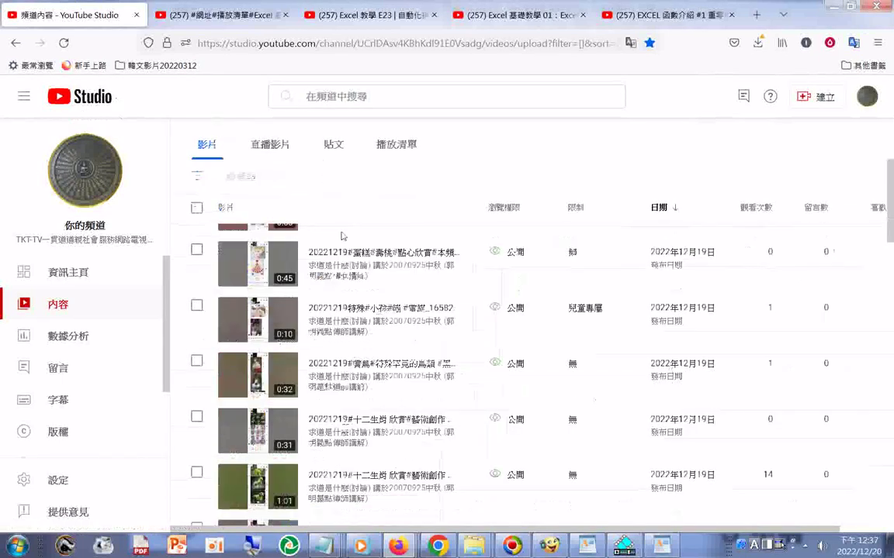
pyautogui.scroll(-2, 358, 310)
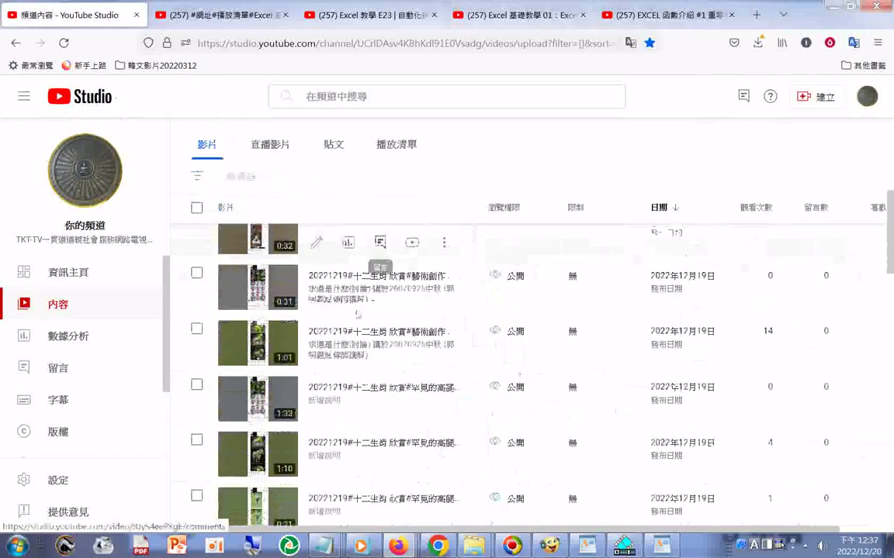
pyautogui.click(318, 408)
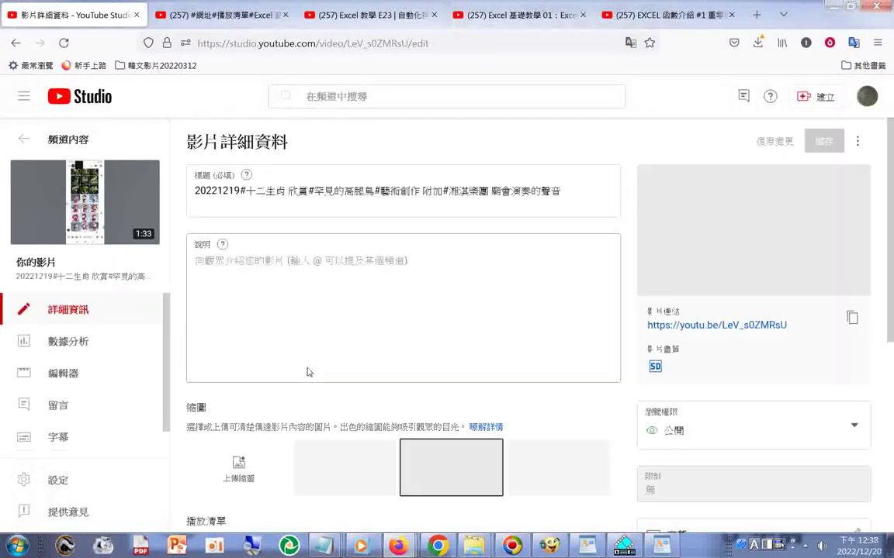
pyautogui.rightClick(257, 277)
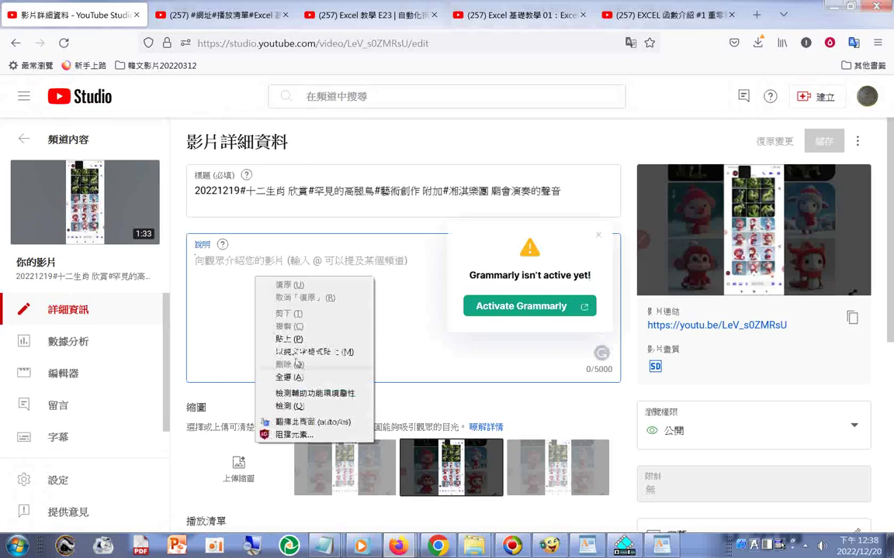
pyautogui.click(294, 348)
pyautogui.hotkey('ctrl', 'v')
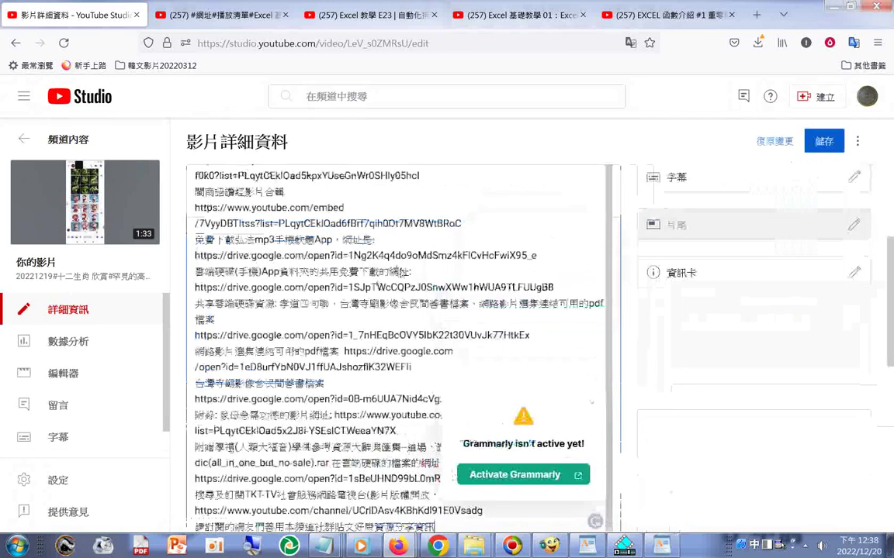
# Step: Assign the 1:33 video to eleven playlists, from 道佛仙網路大學資源推薦202211起 through #網路資源探索 plus _藝術欣賞影片, save the changes and dismiss the Grammarly notice
pyautogui.scroll(-2, 300, 277)
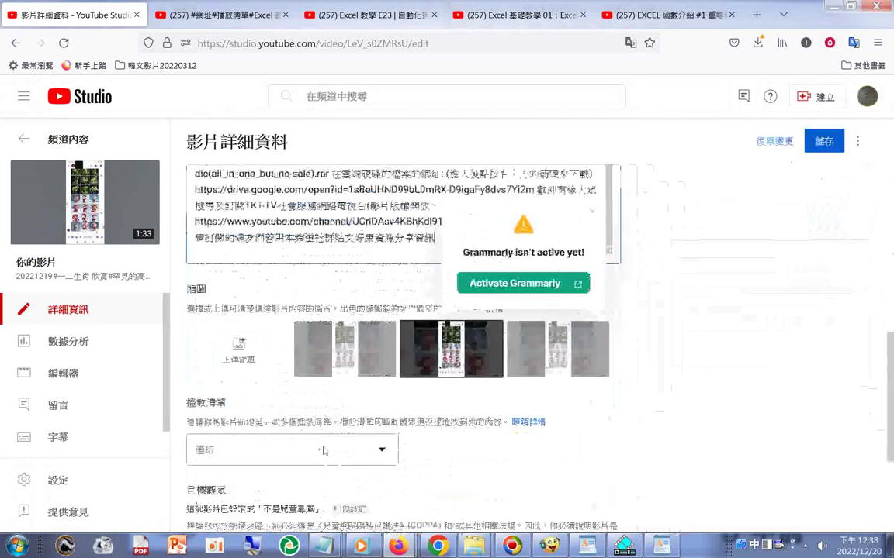
pyautogui.click(384, 450)
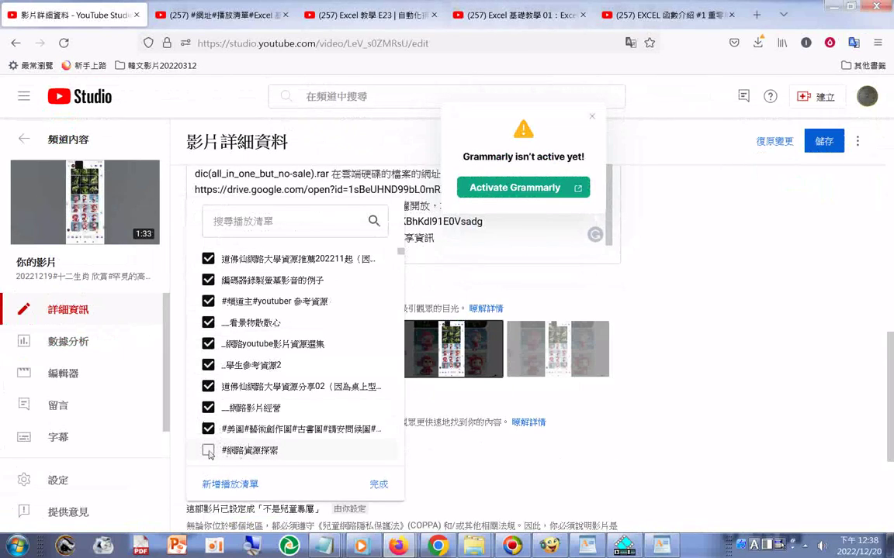
pyautogui.click(208, 451)
pyautogui.scroll(-3, 208, 435)
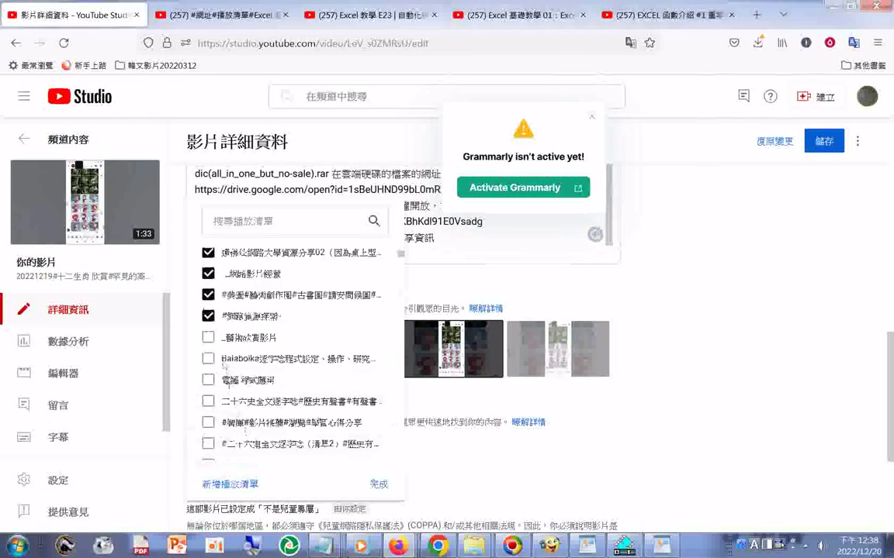
pyautogui.scroll(3, 209, 341)
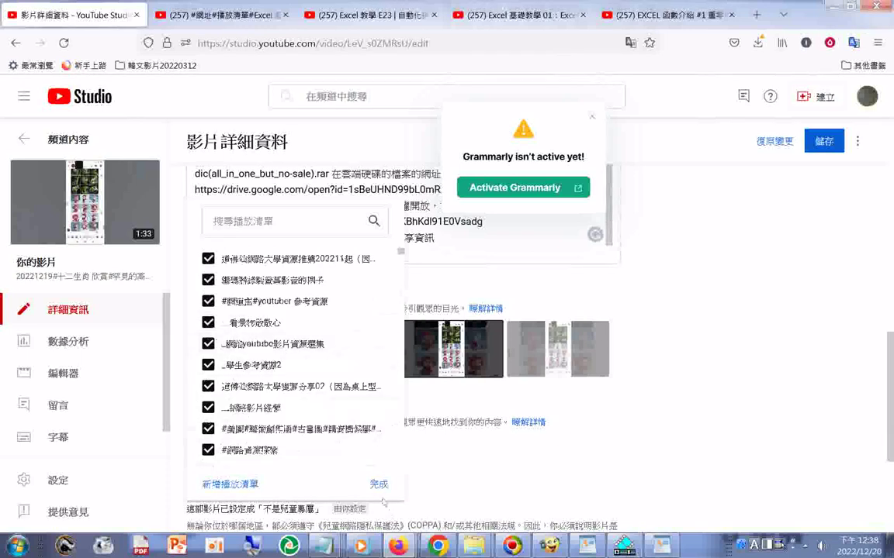
pyautogui.click(378, 485)
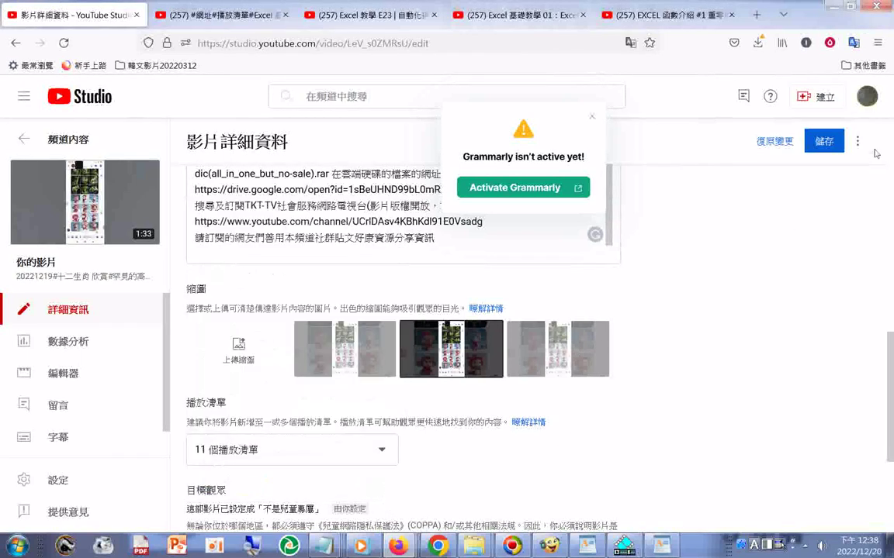
pyautogui.click(824, 142)
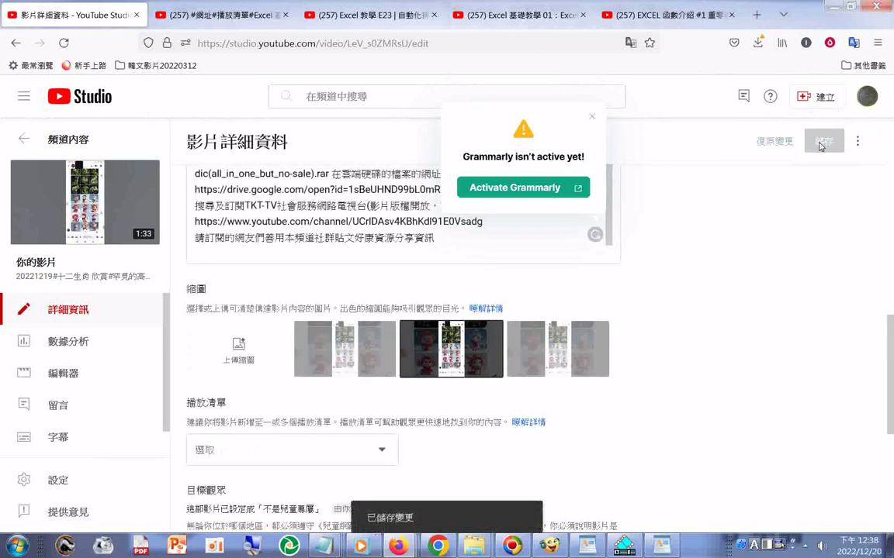
pyautogui.click(592, 119)
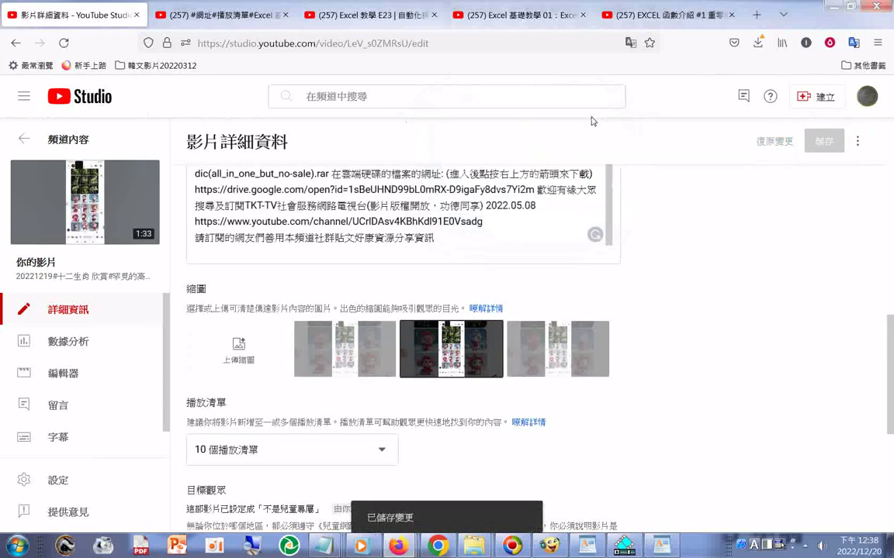
# Step: Return to the channel content, open the 1:10 video 20221219#十二生肖 欣賞#罕見的高腿鳥#藝術創作 and paste the copied default description into it
pyautogui.click(24, 140)
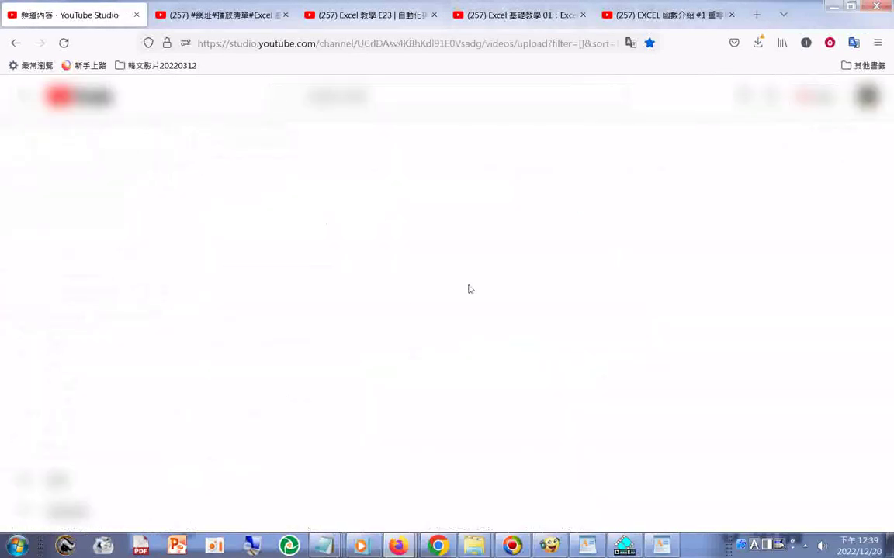
pyautogui.scroll(-2, 466, 291)
pyautogui.scroll(-5, 461, 307)
pyautogui.click(317, 417)
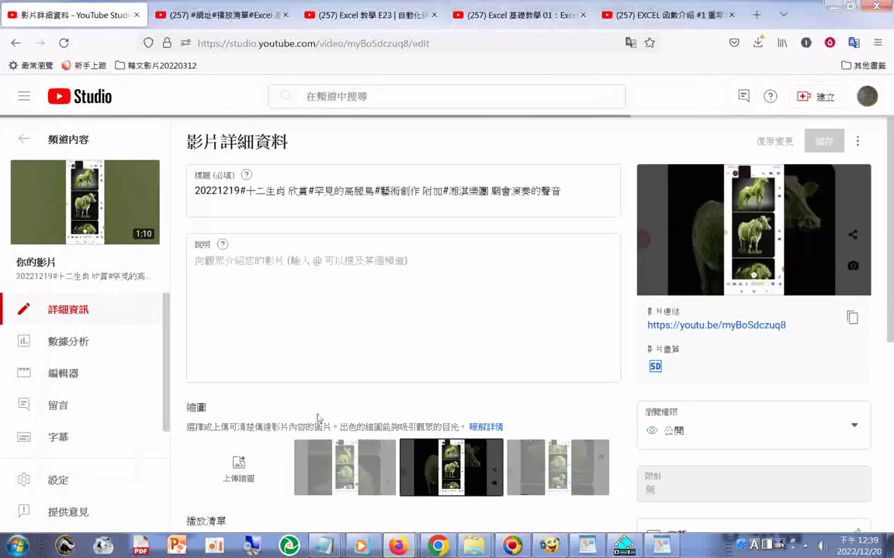
pyautogui.rightClick(250, 277)
pyautogui.click(265, 312)
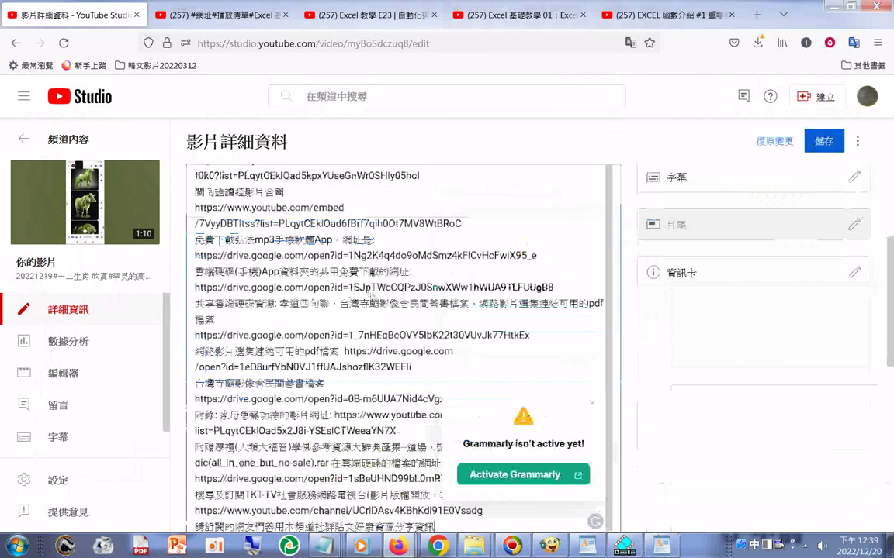
# Step: Assign the 1:10 video to eleven playlists, from 道佛仙網路大學資源推薦202211起 through #網路資源探索 plus _藝術欣賞影片, save the changes and dismiss the Grammarly notice
pyautogui.scroll(-10, 372, 294)
pyautogui.click(384, 357)
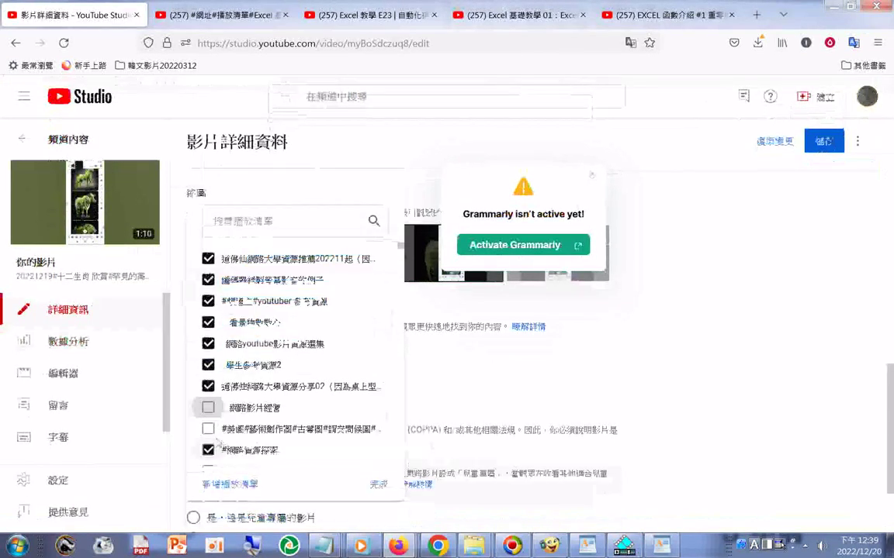
pyautogui.click(208, 431)
pyautogui.click(256, 407)
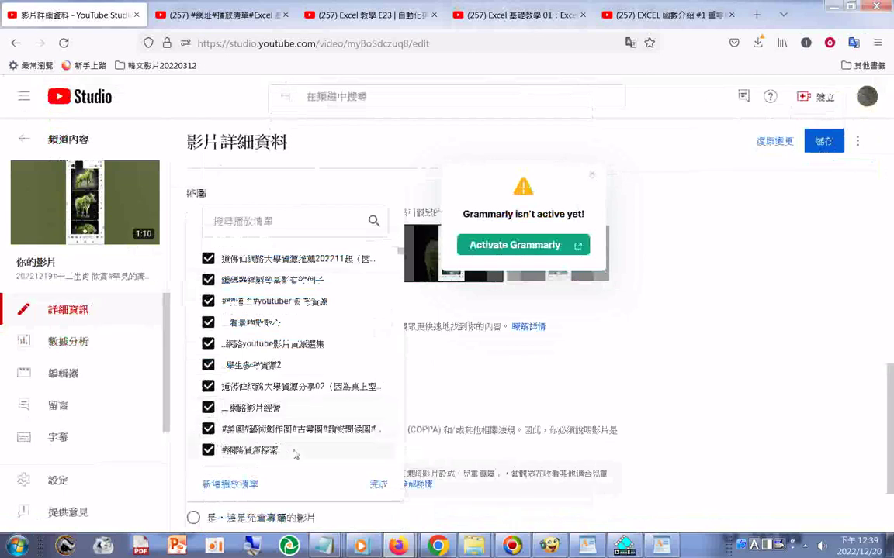
pyautogui.scroll(-2, 299, 440)
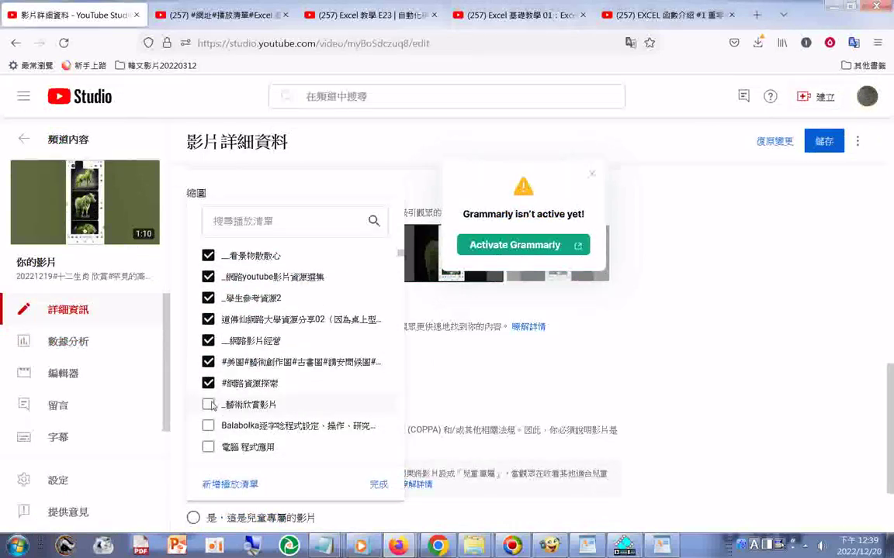
pyautogui.scroll(2, 211, 405)
pyautogui.click(378, 485)
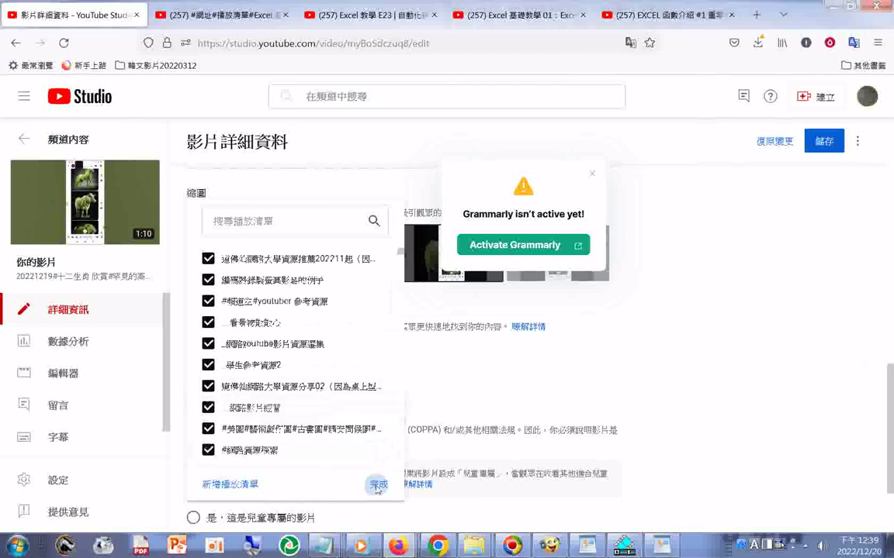
pyautogui.click(826, 141)
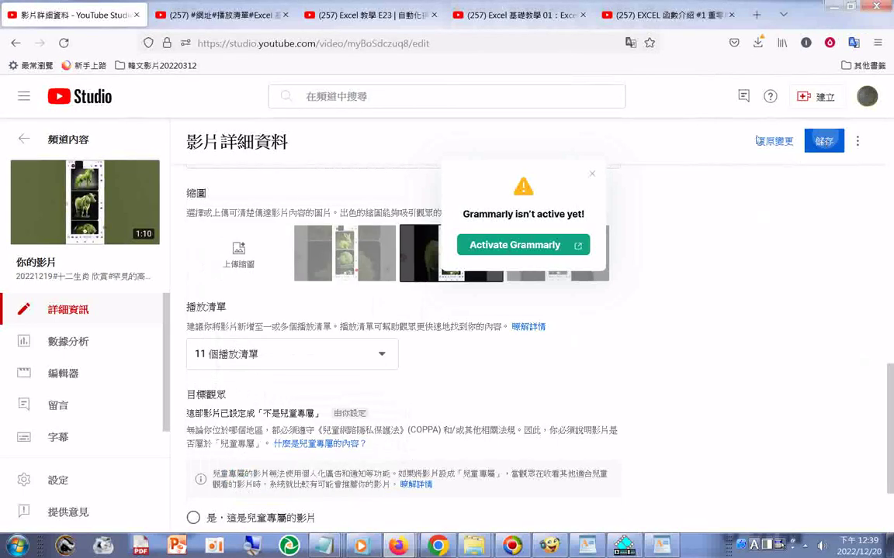
pyautogui.click(595, 177)
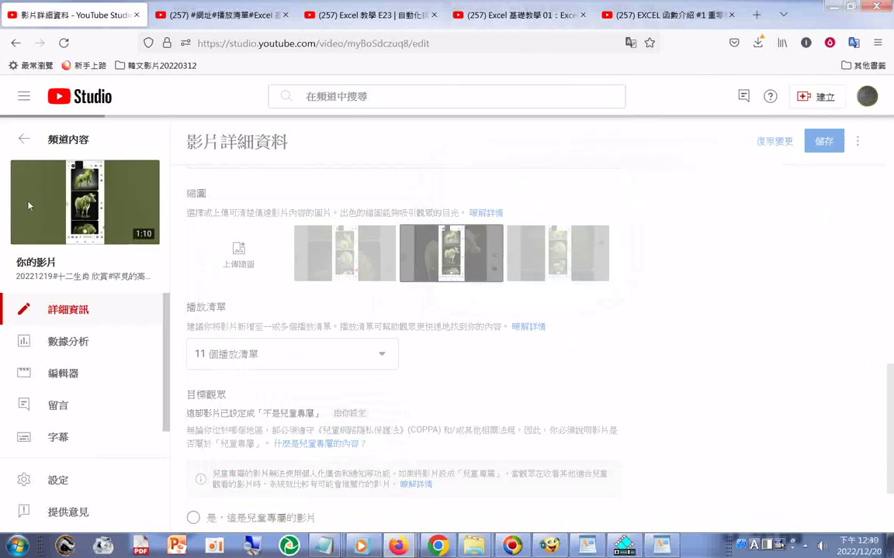
# Step: Return to the channel content, open the 0:21 video 20221219#十二生肖 欣賞#罕見的高腿鳥#藝術創作 and paste the copied default description into it
pyautogui.click(26, 140)
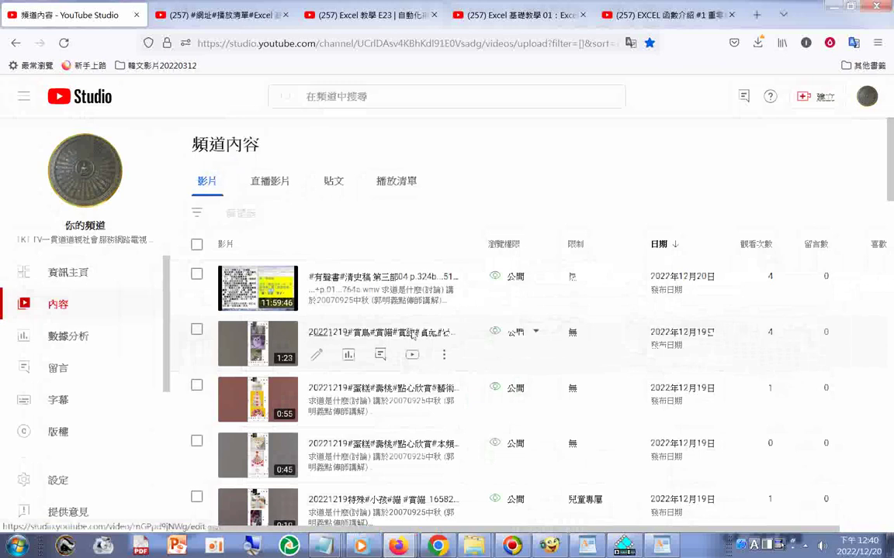
pyautogui.scroll(-5, 399, 349)
pyautogui.scroll(-5, 410, 340)
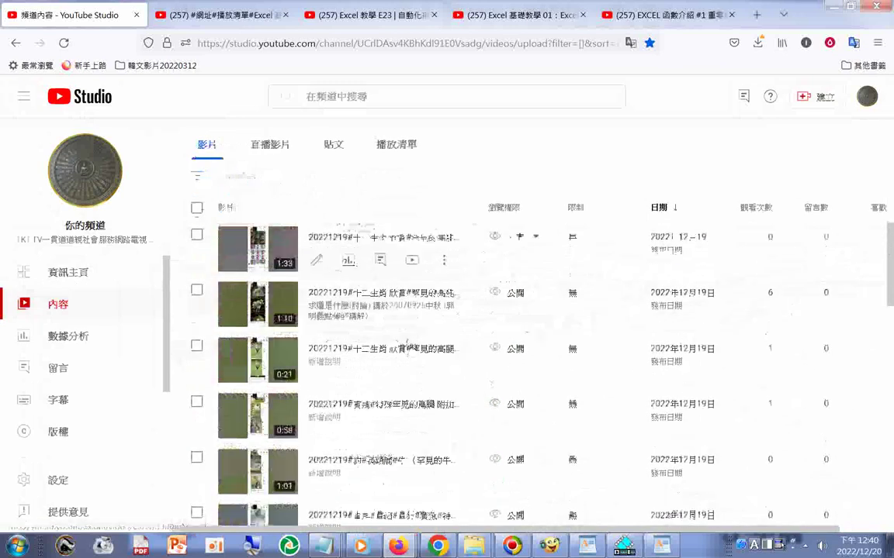
pyautogui.click(317, 331)
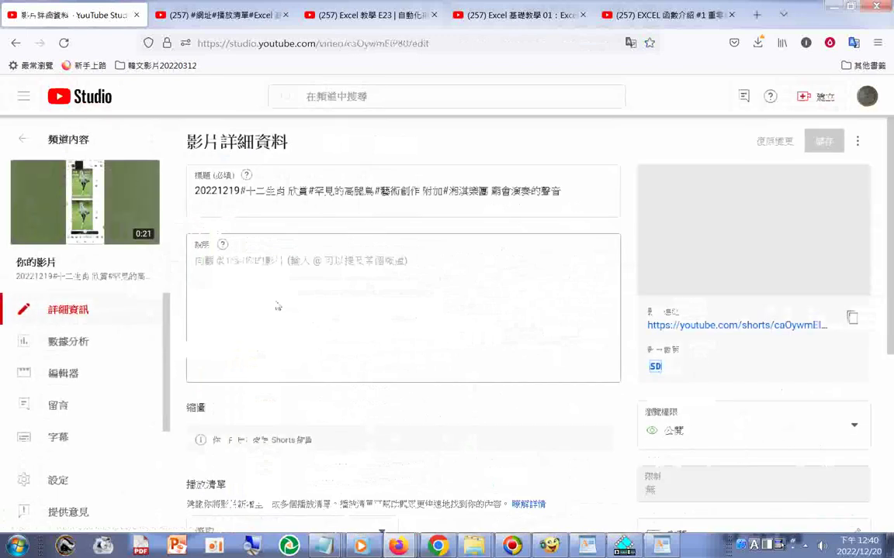
pyautogui.rightClick(292, 301)
pyautogui.click(329, 369)
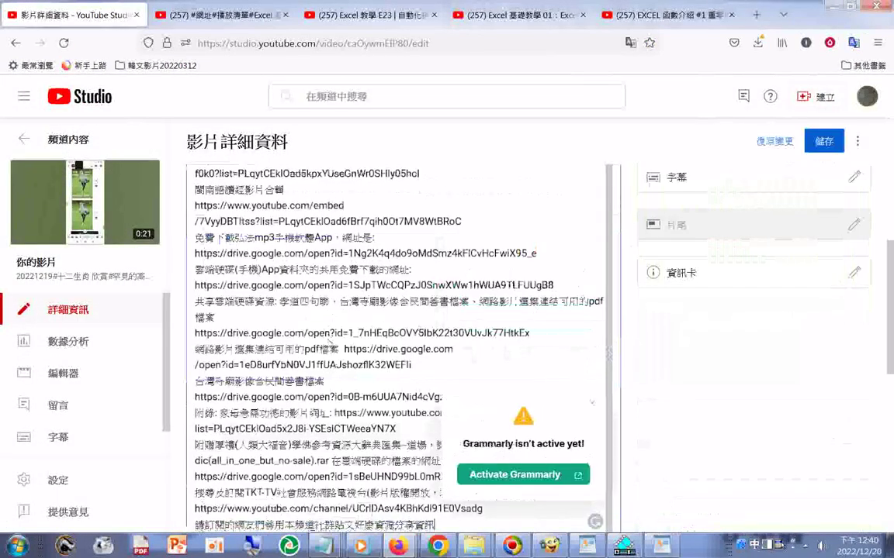
# Step: Assign the 0:21 video to eleven playlists, from 道佛仙網路大學資源推薦202211起 through #網路資源探索 plus _藝術欣賞影片, and save the changes
pyautogui.scroll(-2, 743, 202)
pyautogui.scroll(-2, 383, 395)
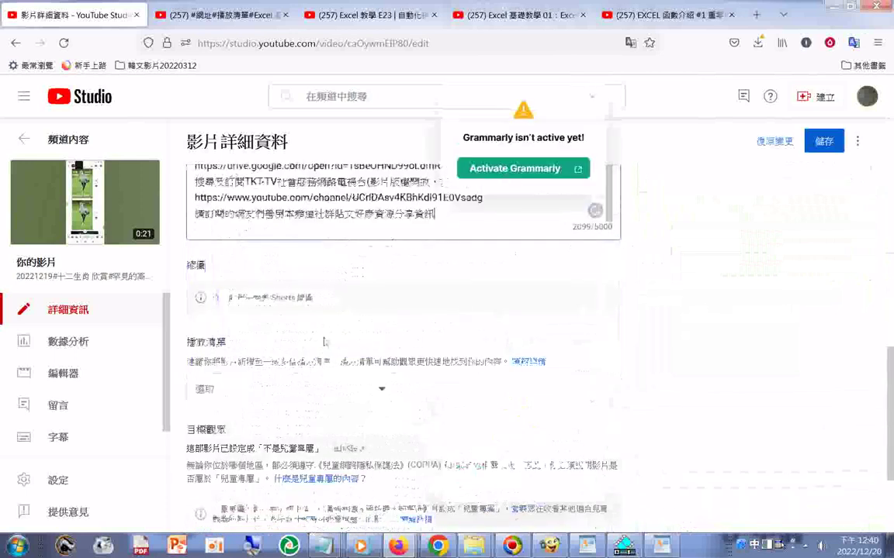
pyautogui.click(382, 392)
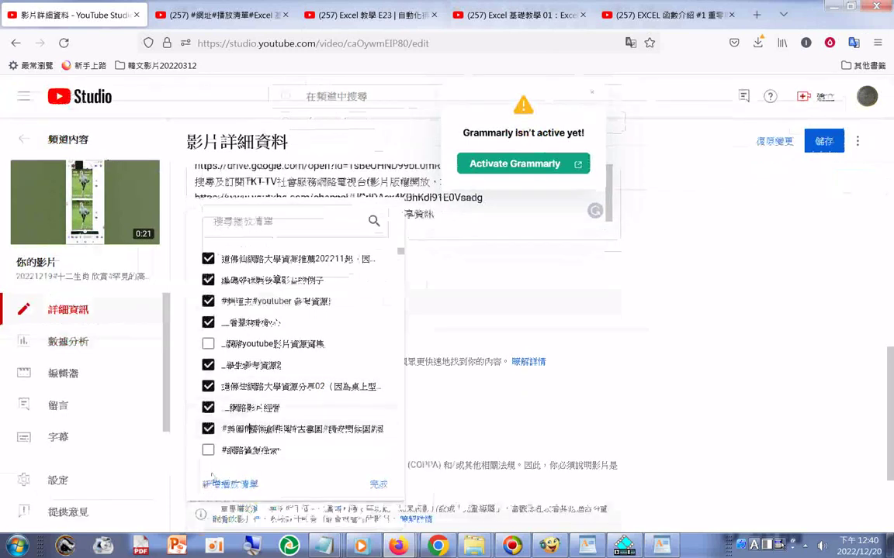
pyautogui.click(208, 343)
pyautogui.scroll(-3, 290, 363)
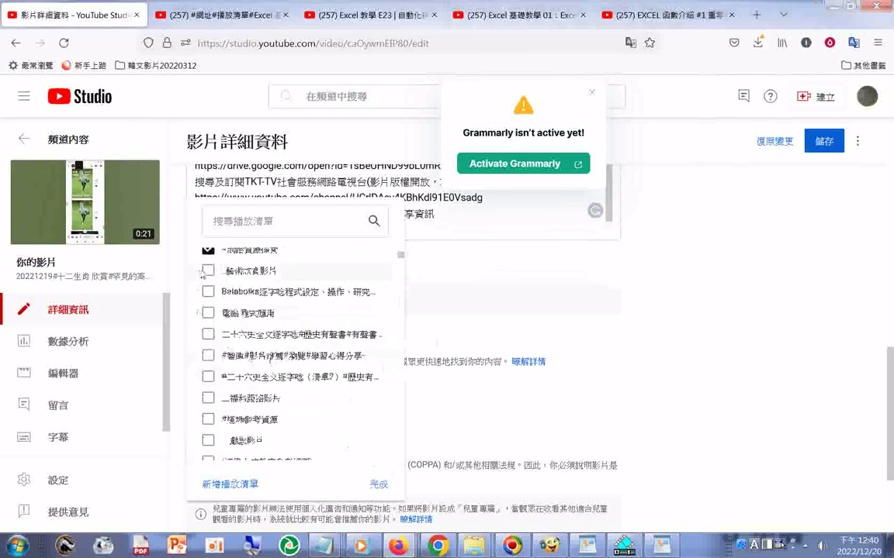
pyautogui.scroll(3, 216, 288)
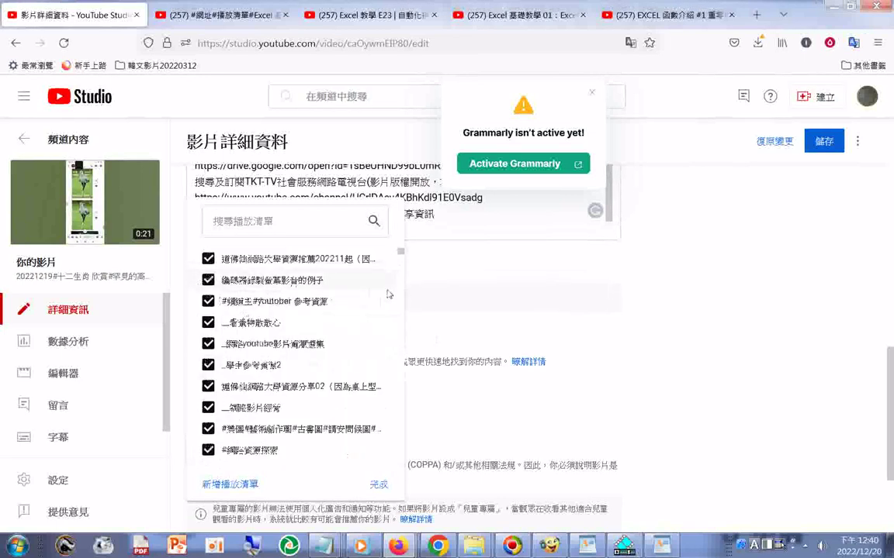
pyautogui.scroll(-5, 335, 302)
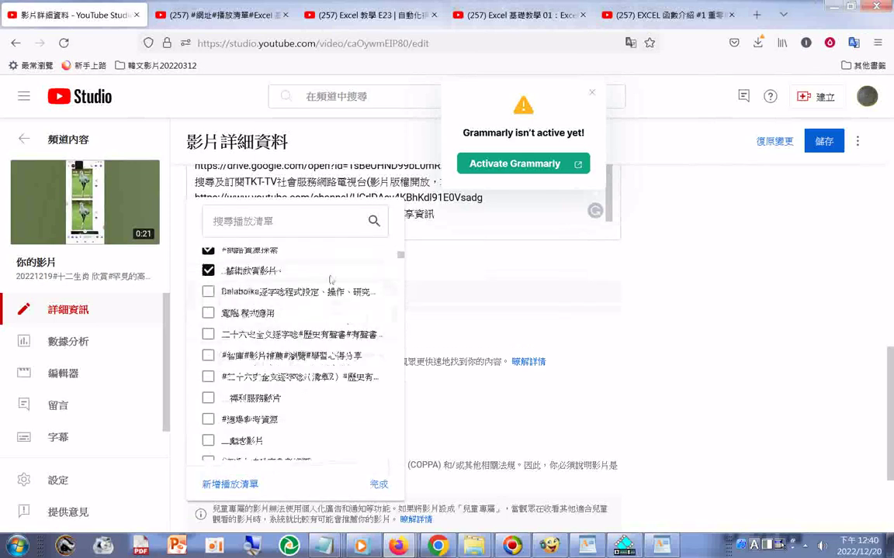
pyautogui.scroll(5, 385, 391)
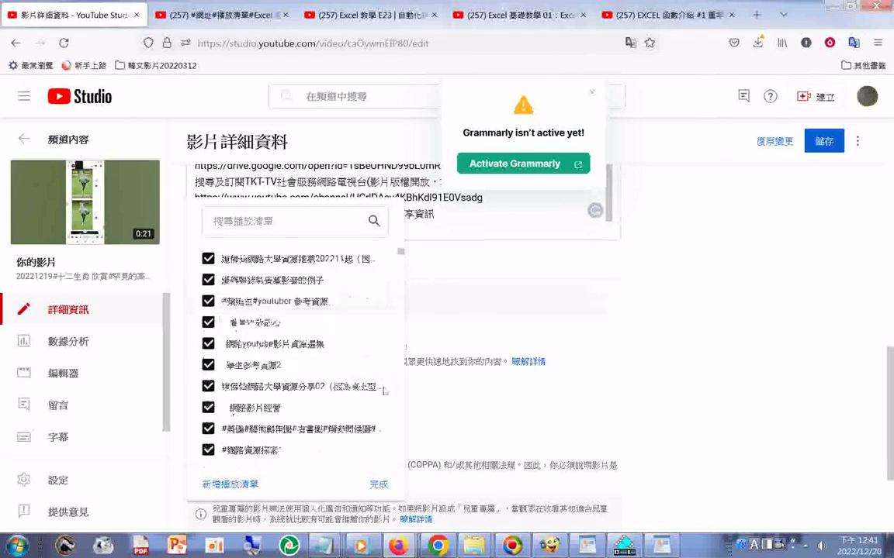
pyautogui.click(379, 484)
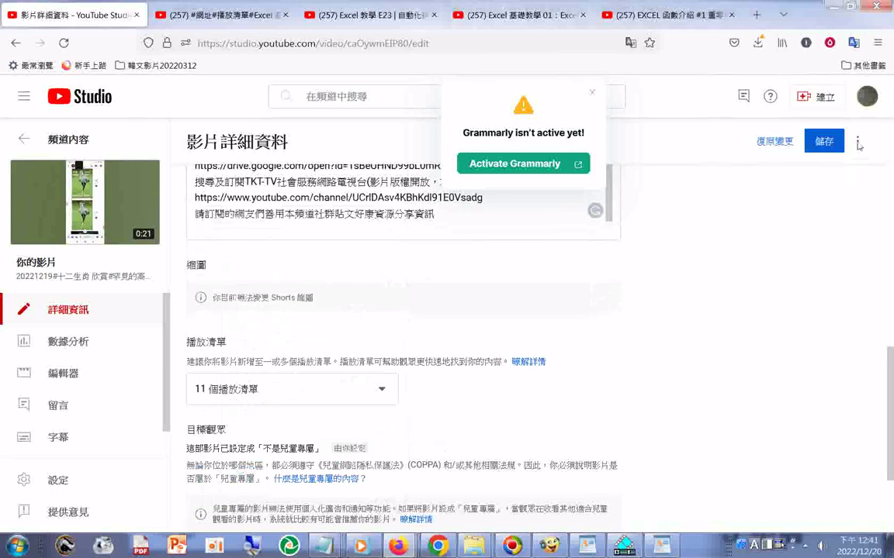
pyautogui.click(824, 144)
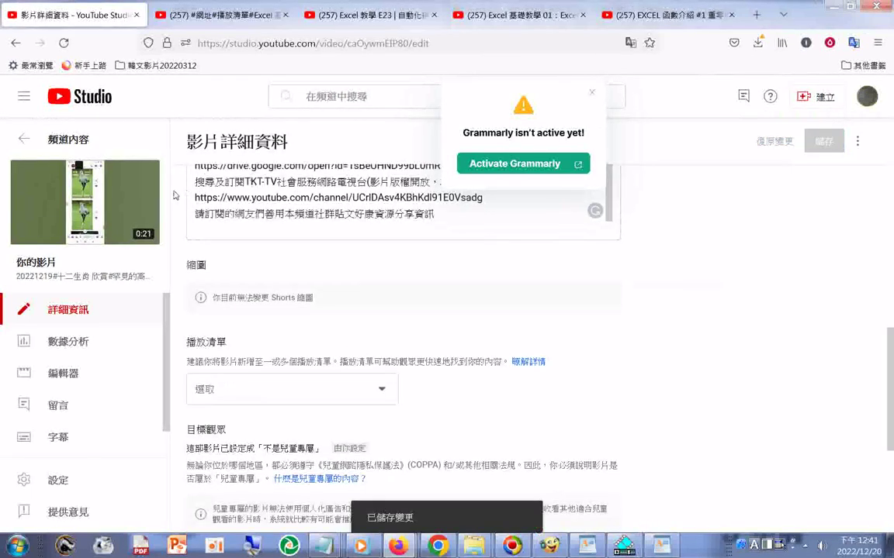
# Step: Return to the channel content, reopen the 1:10 zodiac video and check its saved description and playlist assignment
pyautogui.click(26, 140)
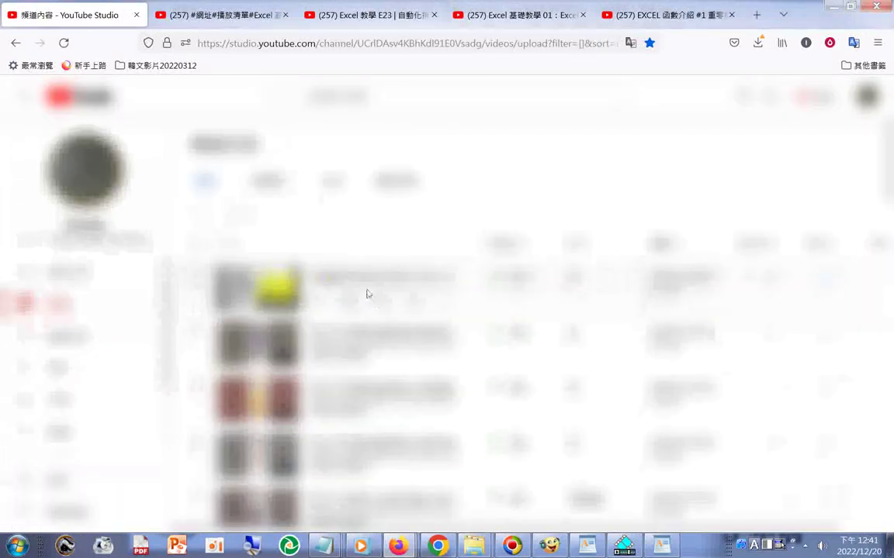
pyautogui.scroll(-1, 364, 297)
pyautogui.scroll(-5, 364, 297)
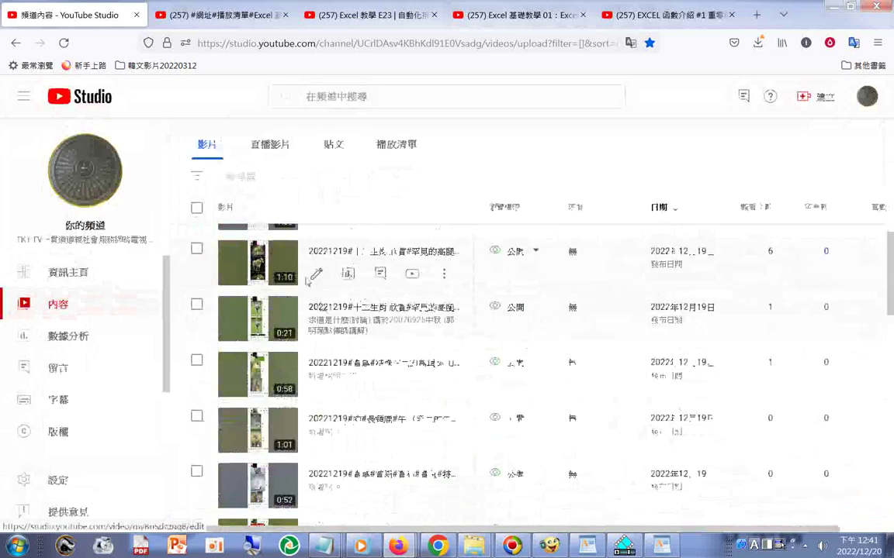
pyautogui.click(316, 275)
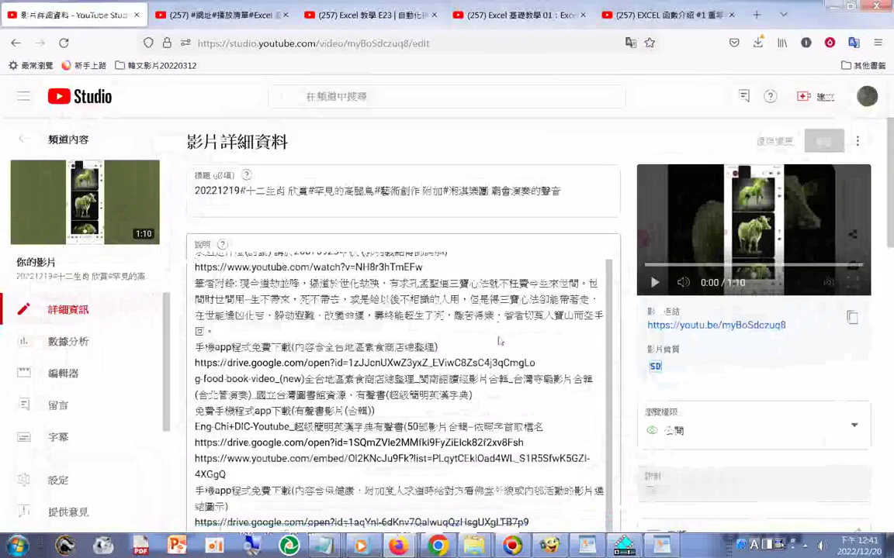
pyautogui.scroll(-5, 500, 341)
pyautogui.scroll(-5, 527, 349)
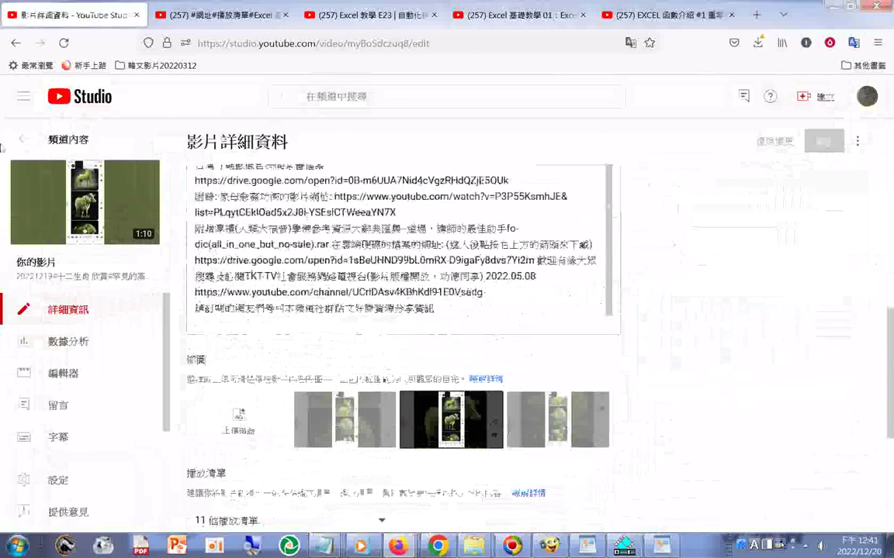
# Step: Return to the channel content and reopen the 0:21 zodiac video to check its saved playlist assignment
pyautogui.click(19, 140)
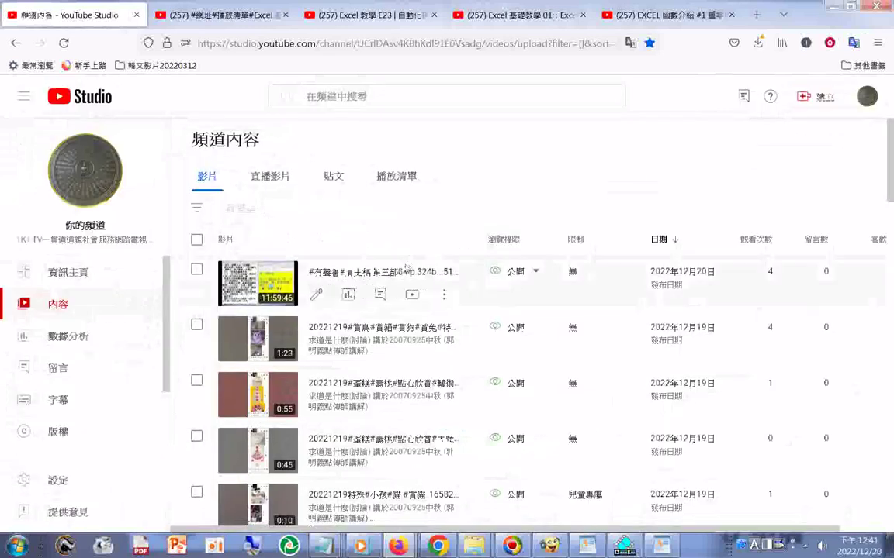
pyautogui.scroll(-3, 403, 264)
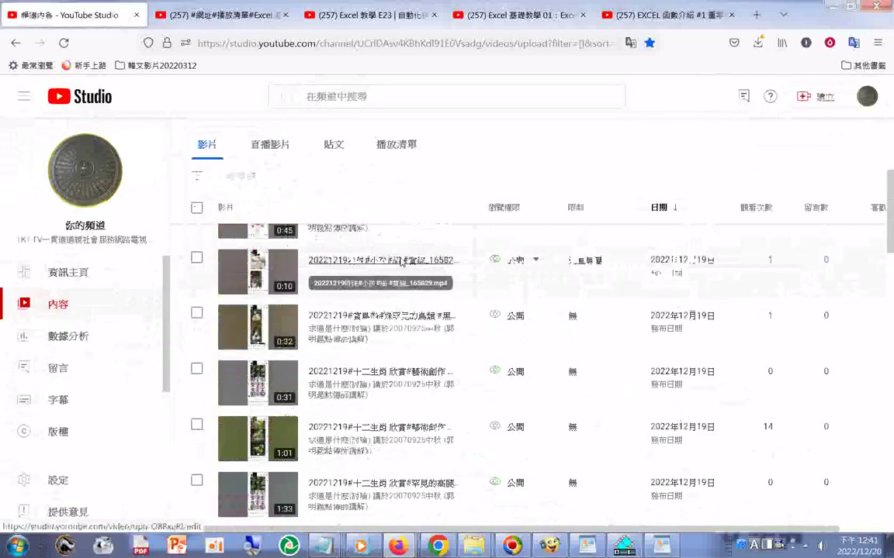
pyautogui.scroll(-2, 402, 264)
pyautogui.scroll(-3, 402, 264)
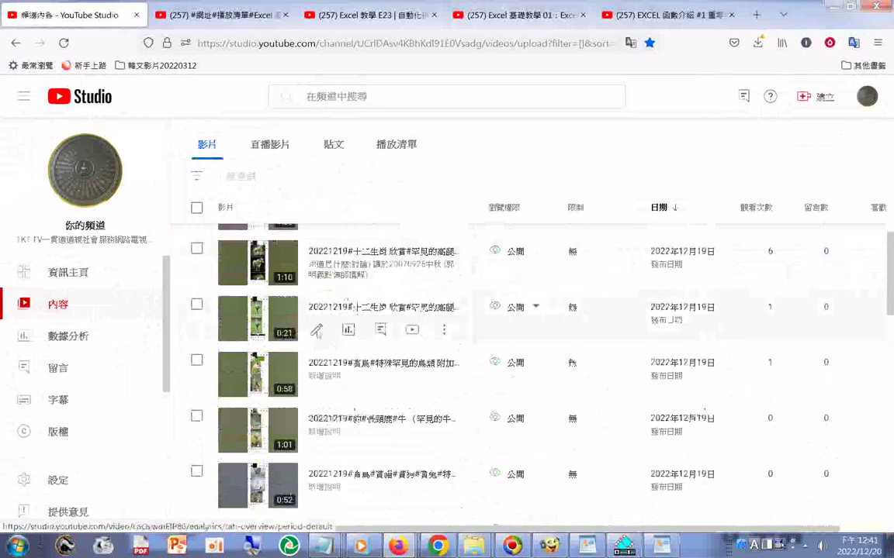
pyautogui.click(315, 331)
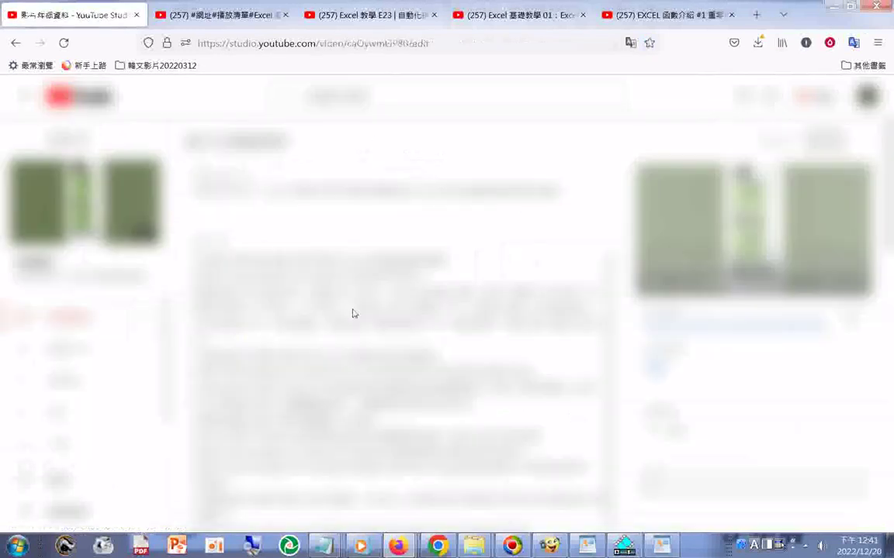
pyautogui.scroll(-10, 349, 332)
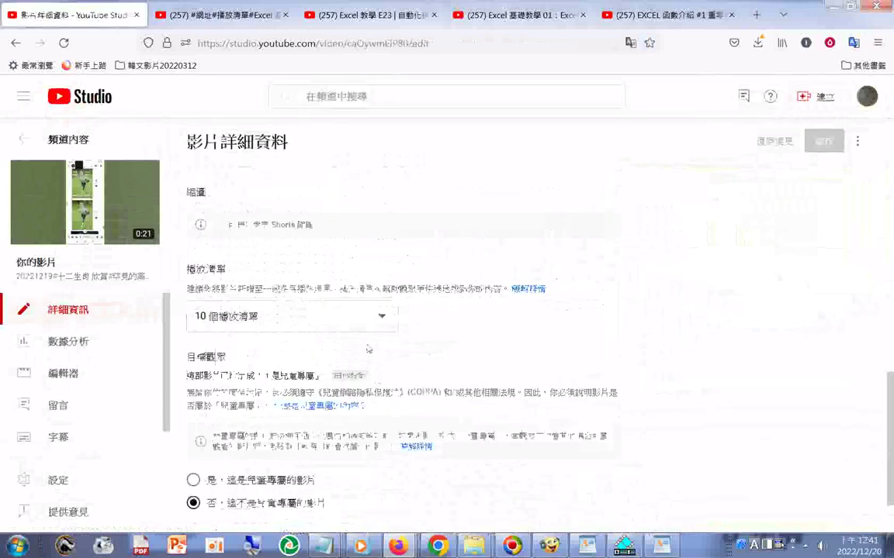
# Step: Review the playlist selection of the 0:21 zodiac video, checking which playlists are ticked across the full list, and close the list
pyautogui.click(382, 316)
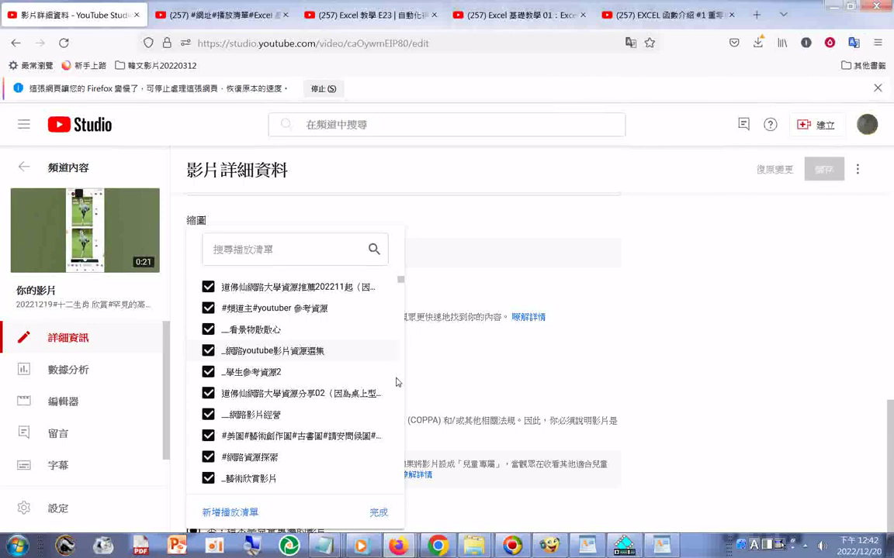
pyautogui.scroll(-10, 396, 383)
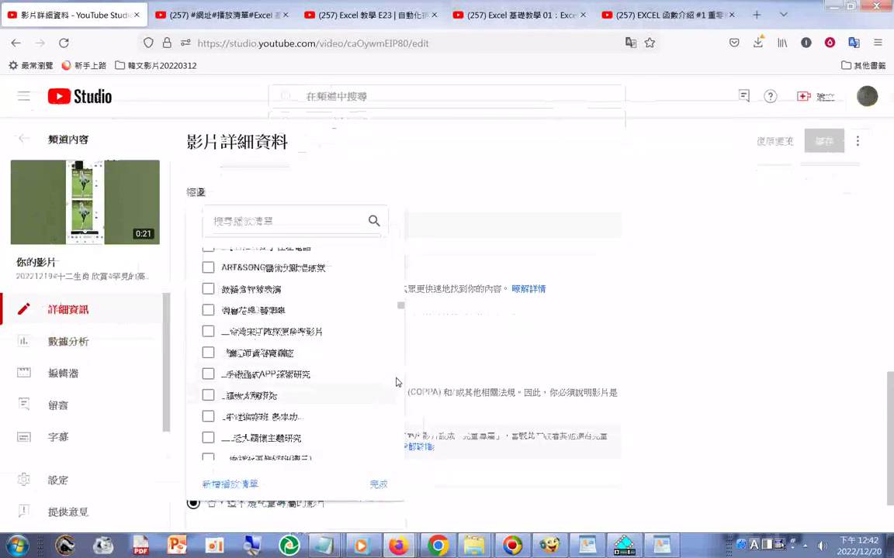
pyautogui.scroll(10, 391, 302)
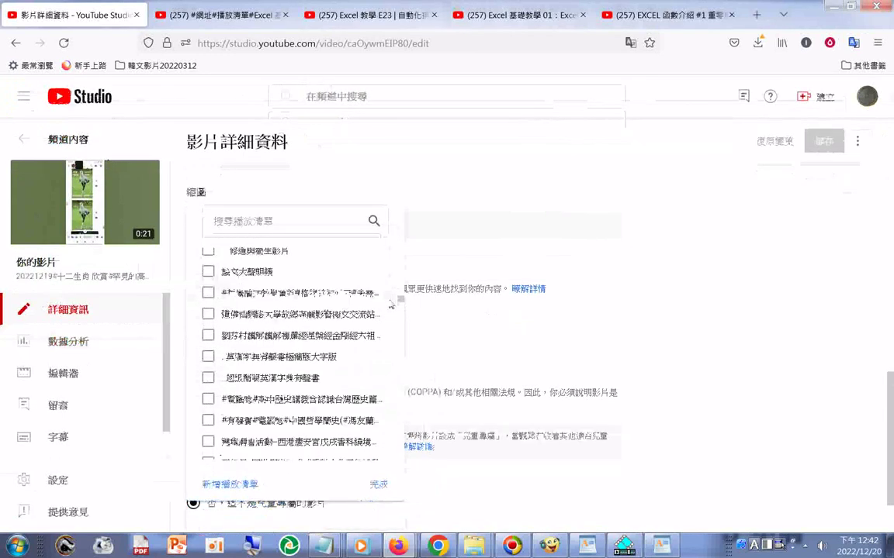
pyautogui.scroll(1, 392, 301)
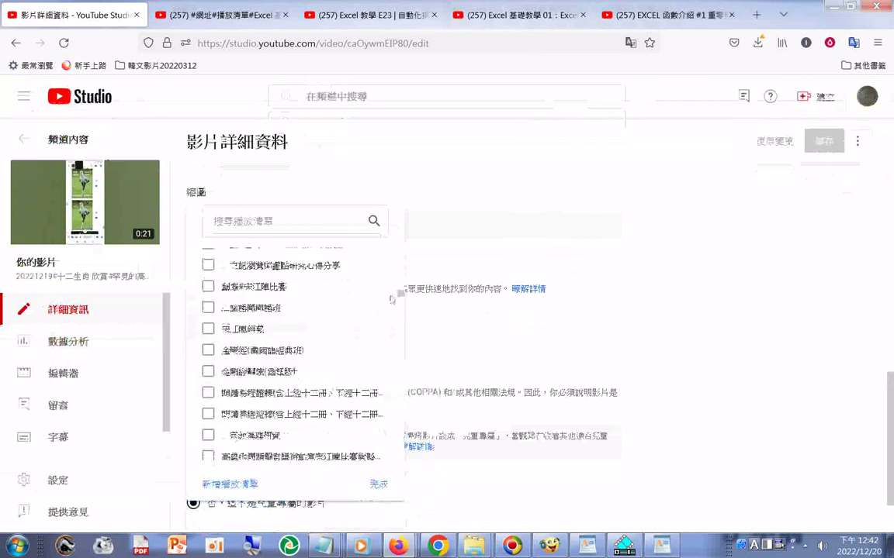
pyautogui.scroll(5, 392, 299)
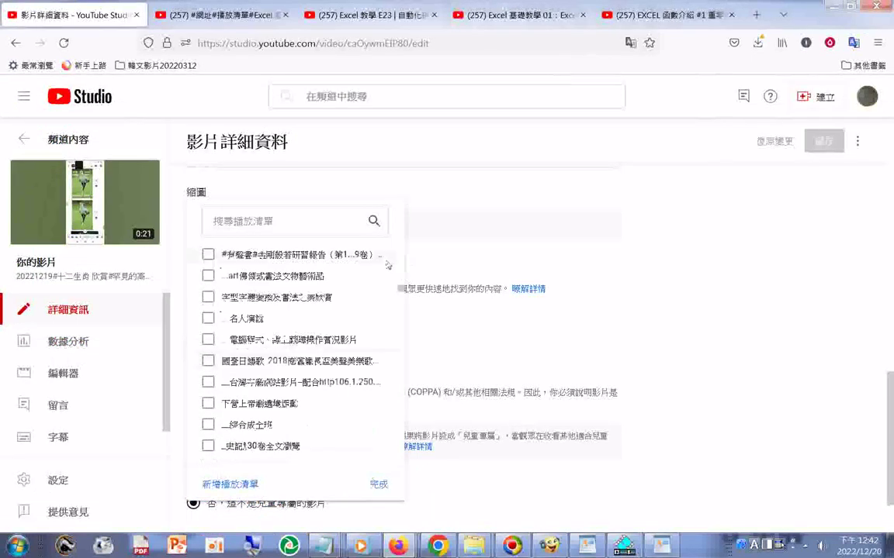
pyautogui.scroll(10, 398, 256)
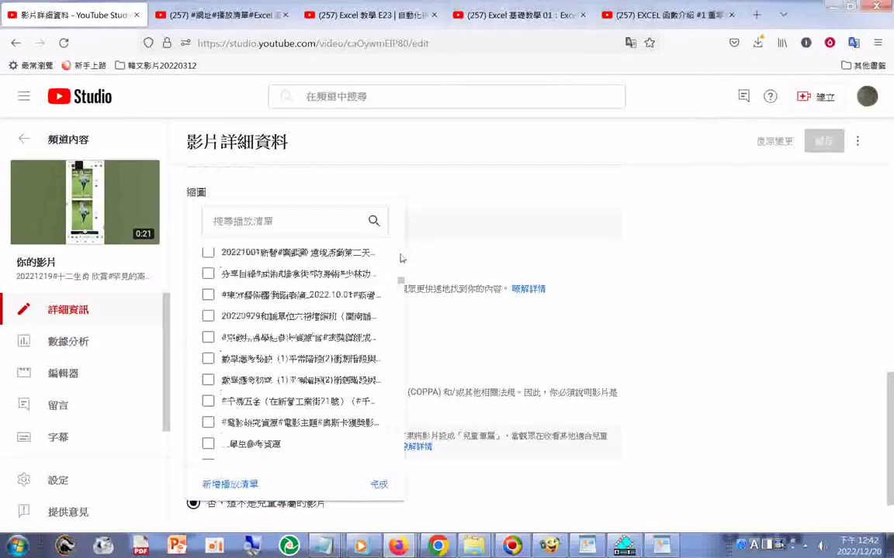
pyautogui.scroll(3, 401, 259)
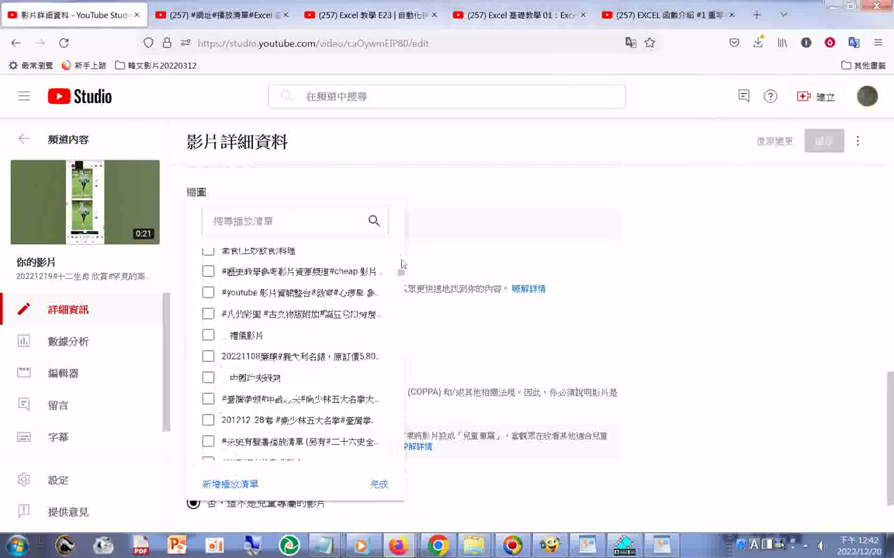
pyautogui.scroll(5, 401, 265)
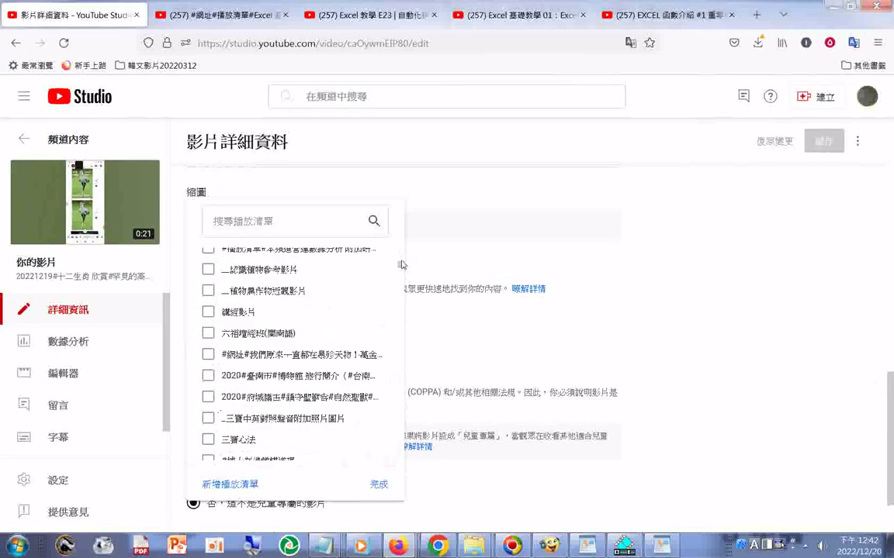
pyautogui.scroll(5, 401, 264)
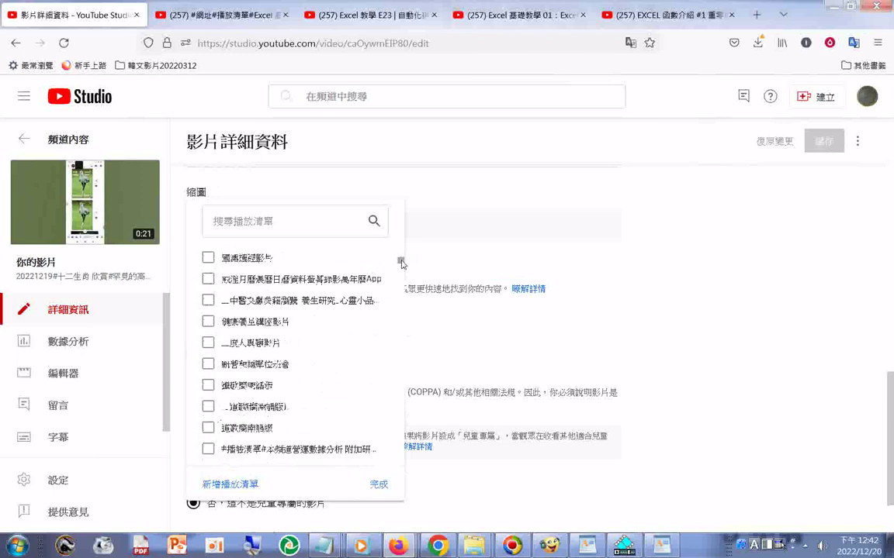
pyautogui.scroll(5, 401, 264)
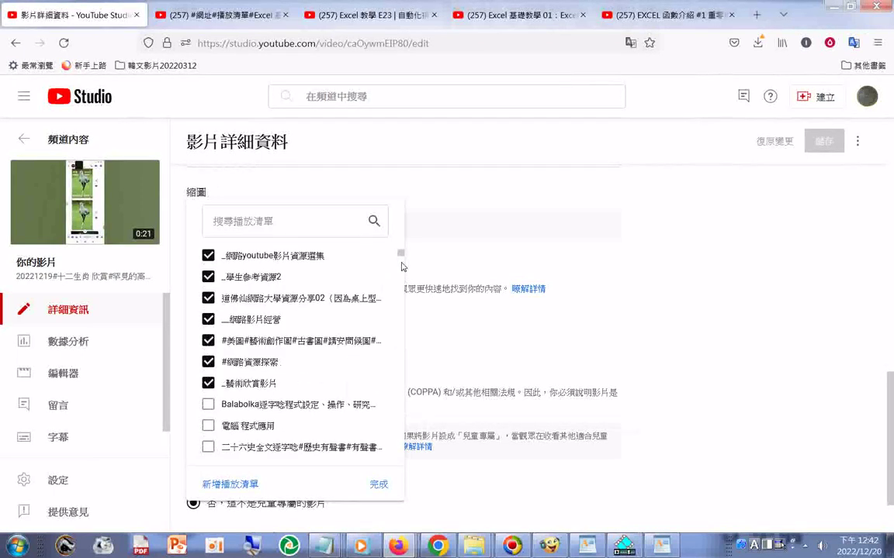
pyautogui.scroll(-5, 401, 267)
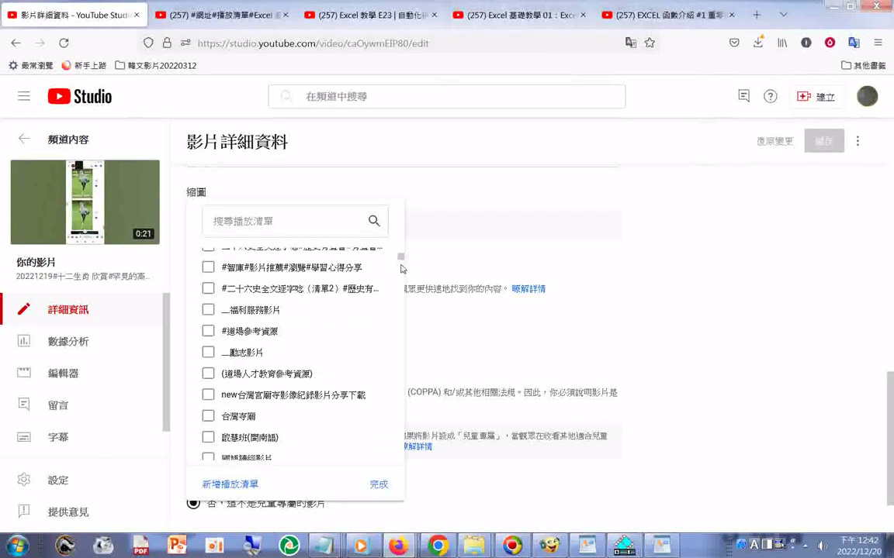
pyautogui.scroll(5, 401, 268)
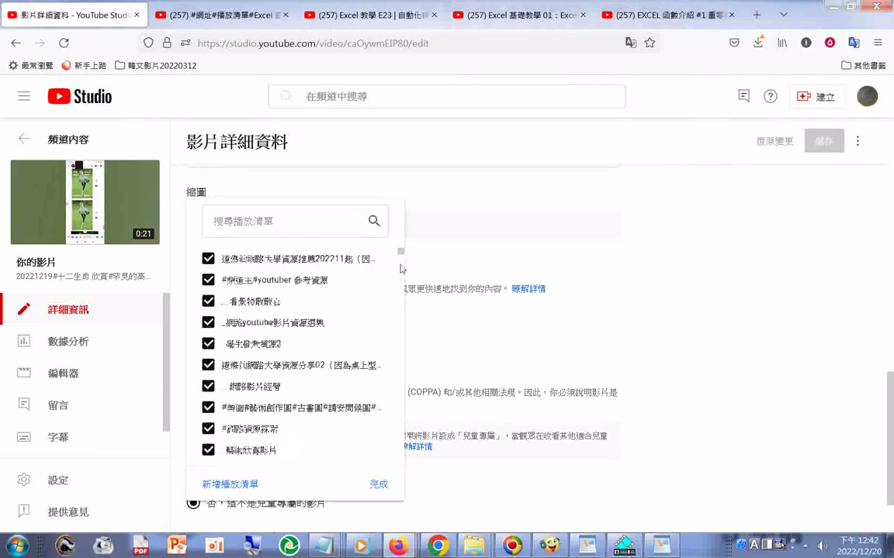
pyautogui.click(380, 486)
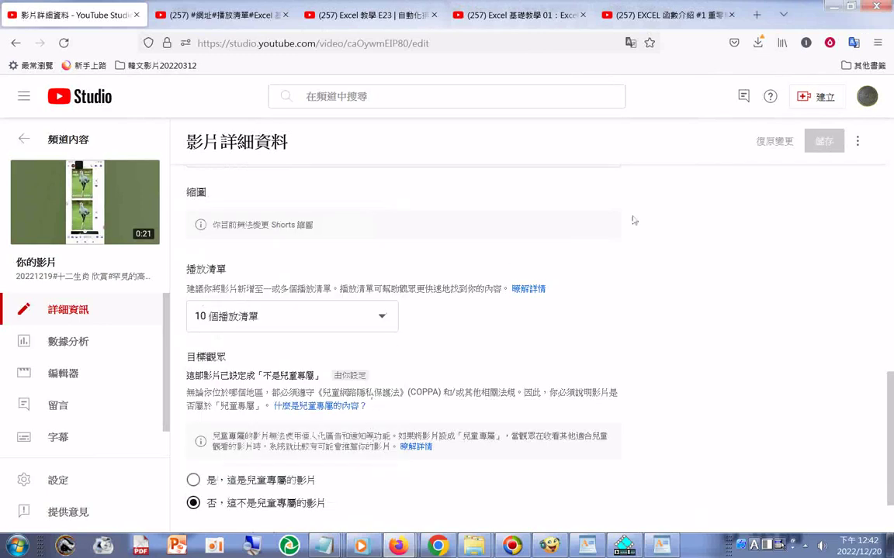
# Step: Return to the channel content, look over the descriptions of the first 30 videos and go to the next page of the list
pyautogui.click(23, 140)
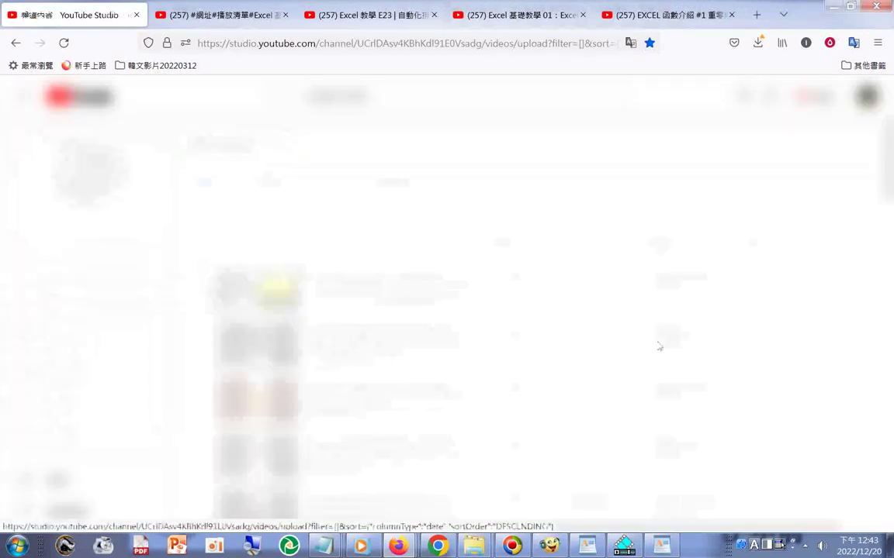
pyautogui.scroll(-5, 602, 295)
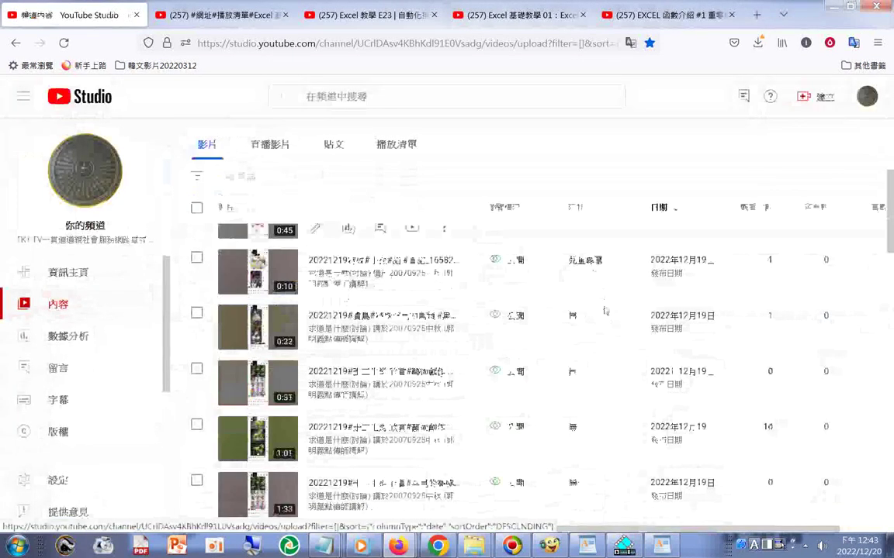
pyautogui.scroll(-5, 599, 318)
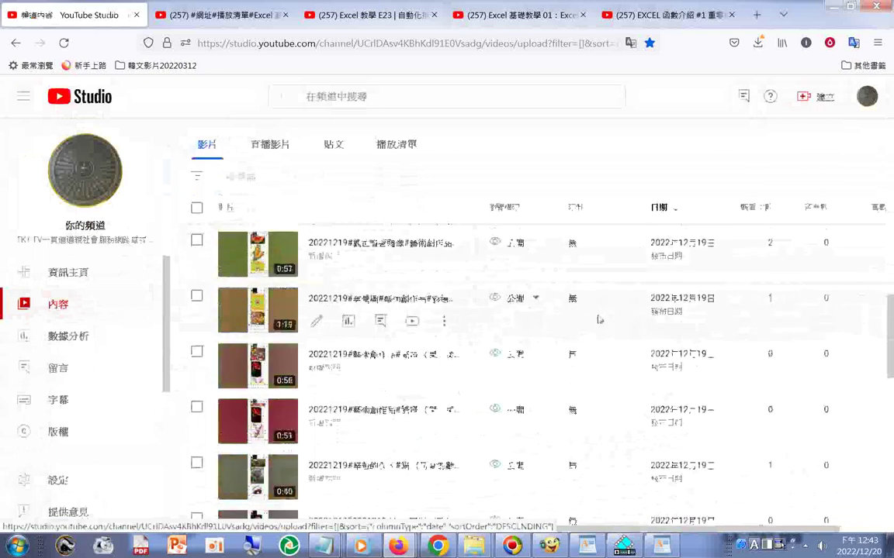
pyautogui.scroll(-5, 597, 319)
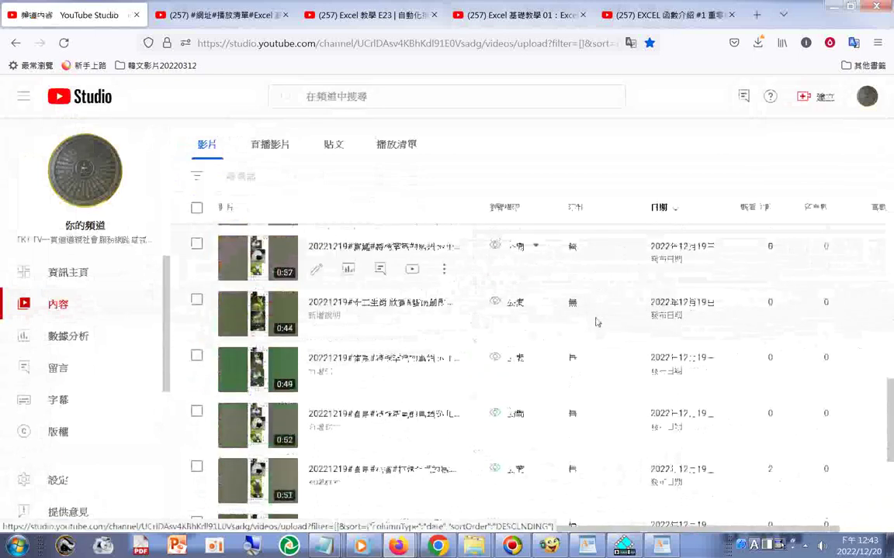
pyautogui.scroll(-3, 596, 322)
pyautogui.scroll(3, 597, 324)
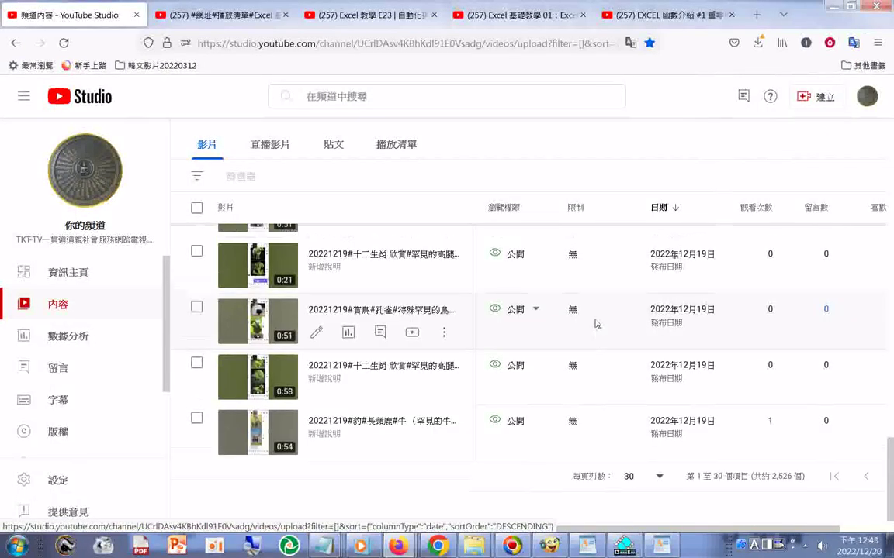
pyautogui.scroll(5, 596, 324)
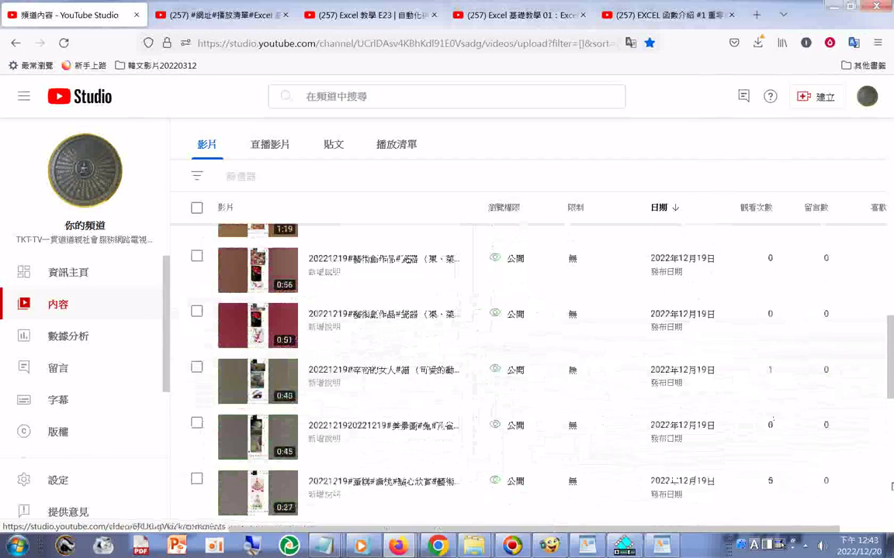
pyautogui.click(892, 516)
pyautogui.click(892, 516)
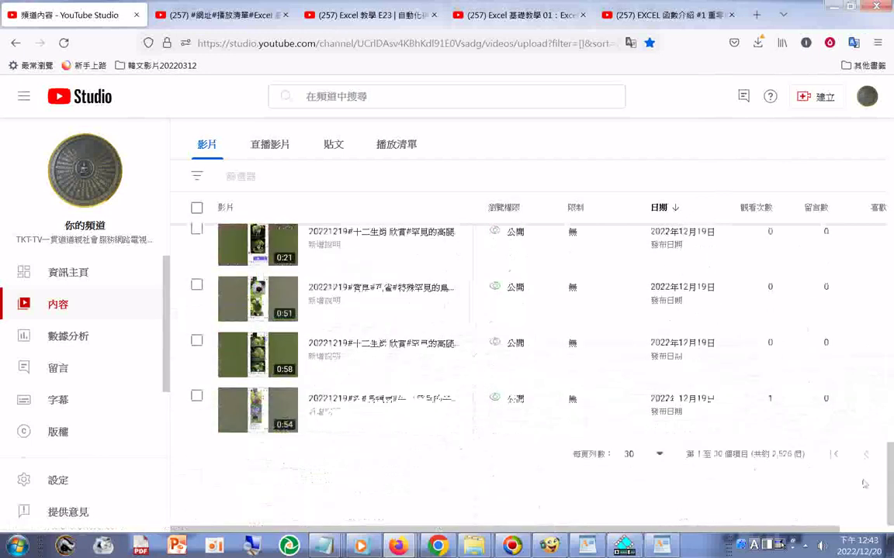
pyautogui.click(851, 526)
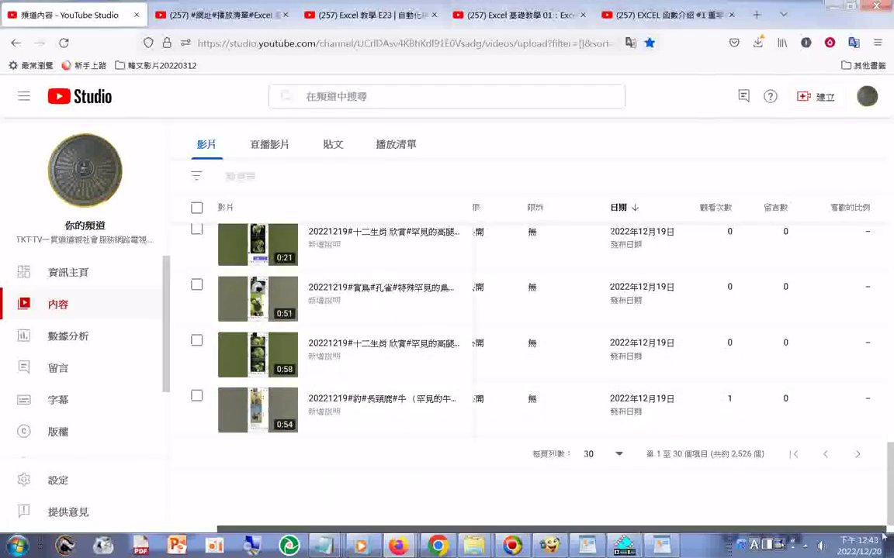
pyautogui.click(858, 455)
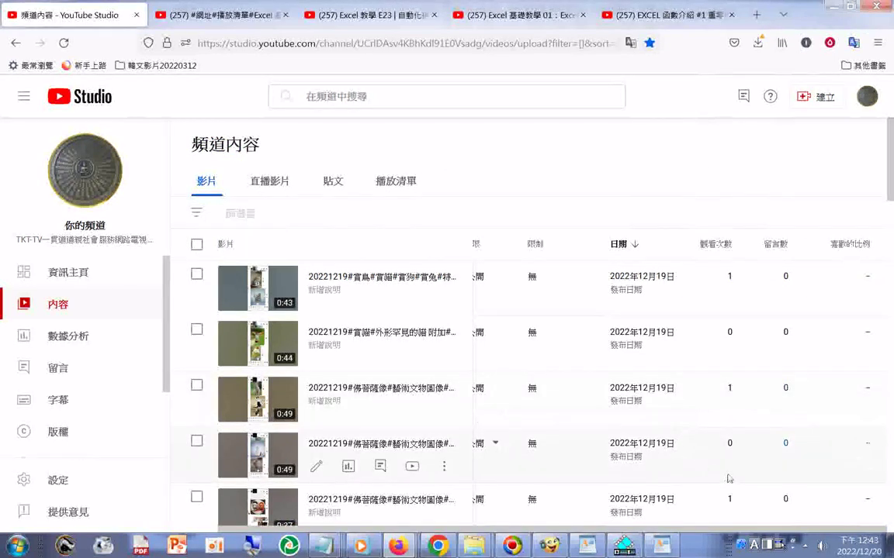
# Step: Examine the second page of channel videos down to its end for entries that still lack a description
pyautogui.scroll(-4, 728, 479)
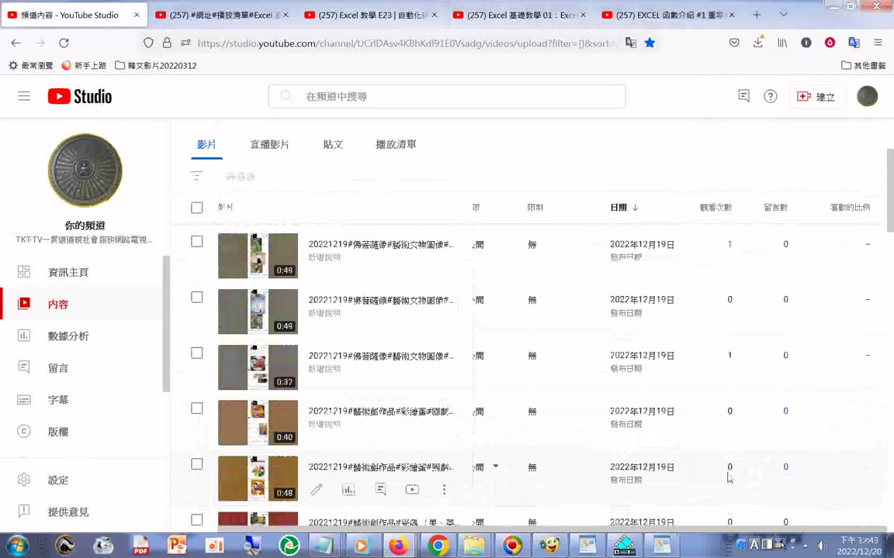
pyautogui.scroll(-4, 727, 479)
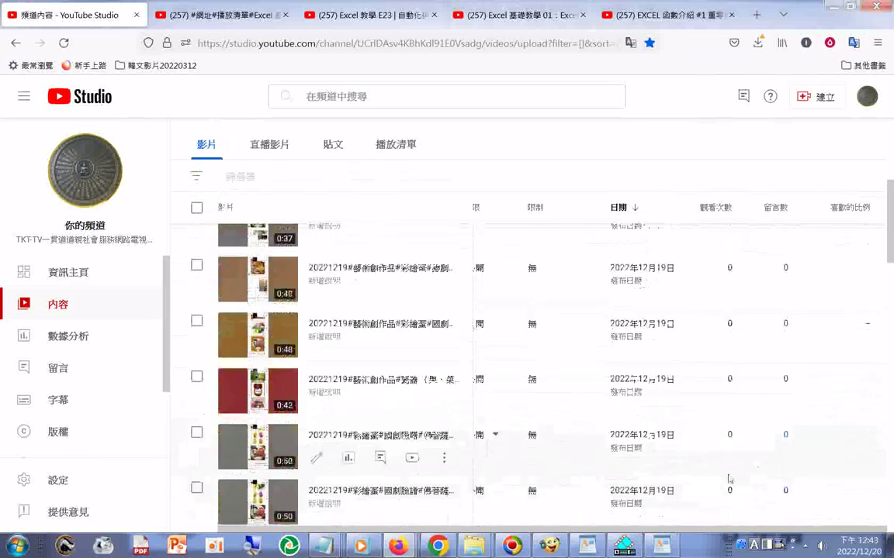
pyautogui.scroll(-3, 727, 479)
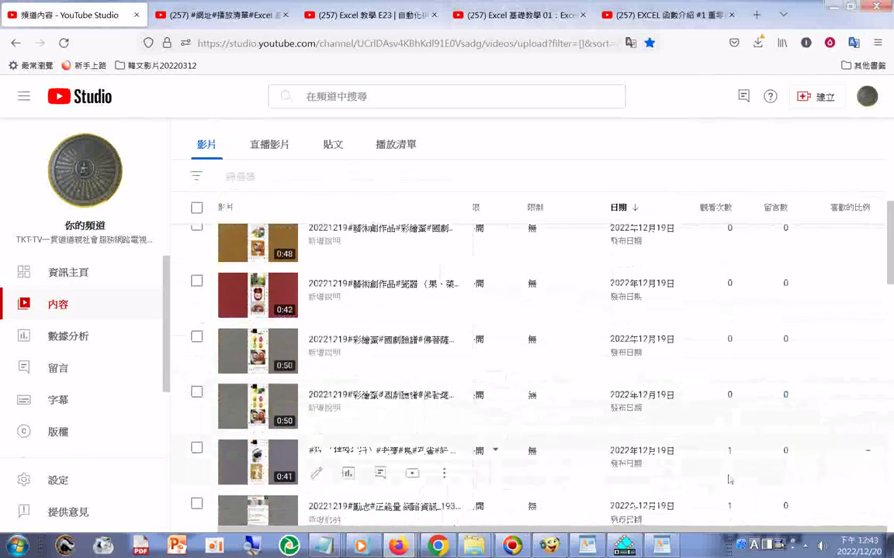
pyautogui.scroll(-3, 728, 479)
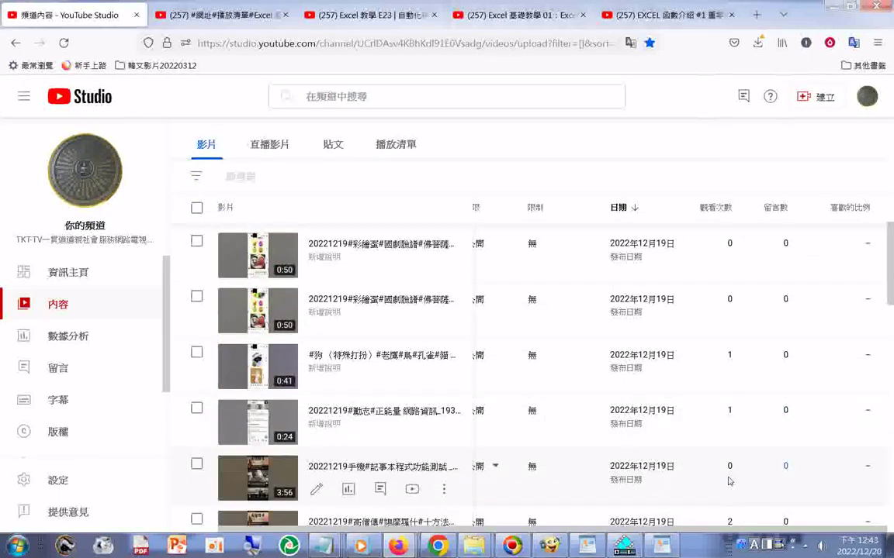
pyautogui.scroll(-2, 728, 481)
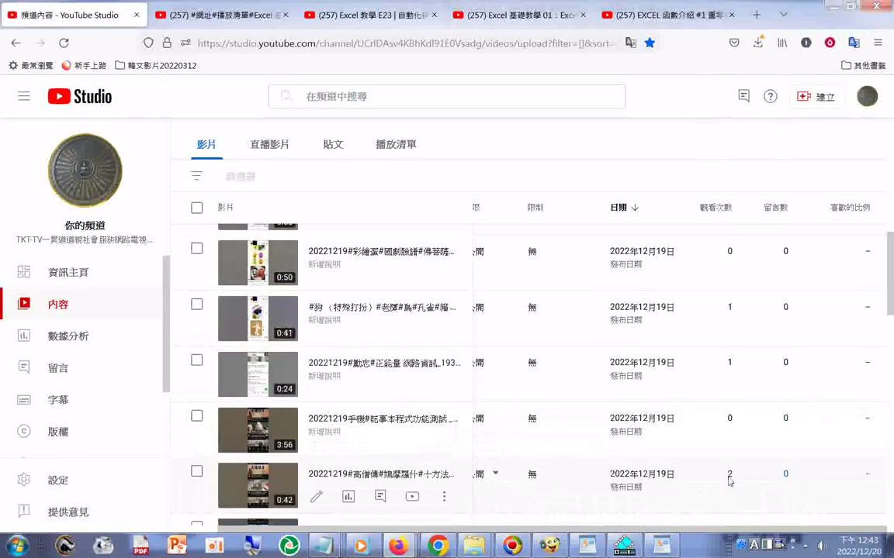
pyautogui.scroll(-3, 729, 481)
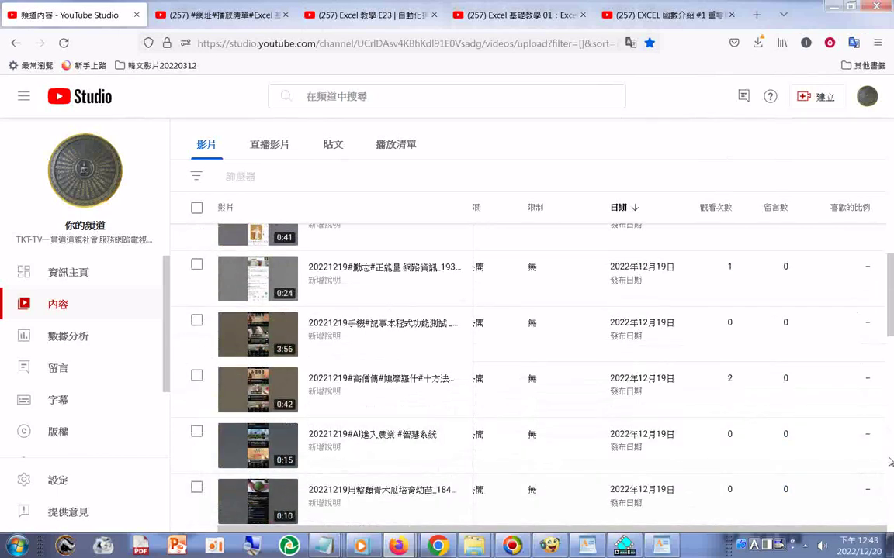
pyautogui.scroll(7, 890, 302)
pyautogui.moveTo(891, 303); pyautogui.dragTo(889, 524)
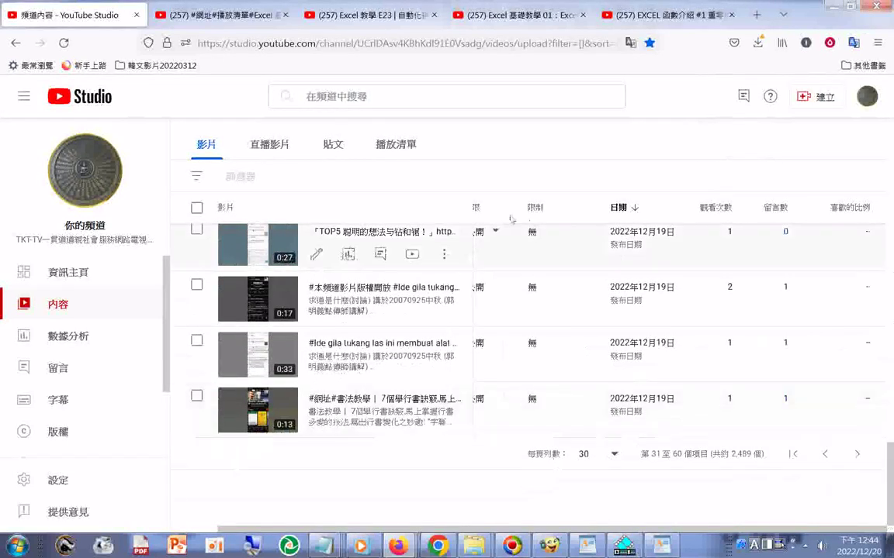
# Step: Switch to the browser tab with the Excel 基礎教學 01 playlist video and open the channel's YouTube Studio dashboard from the account options
pyautogui.click(230, 25)
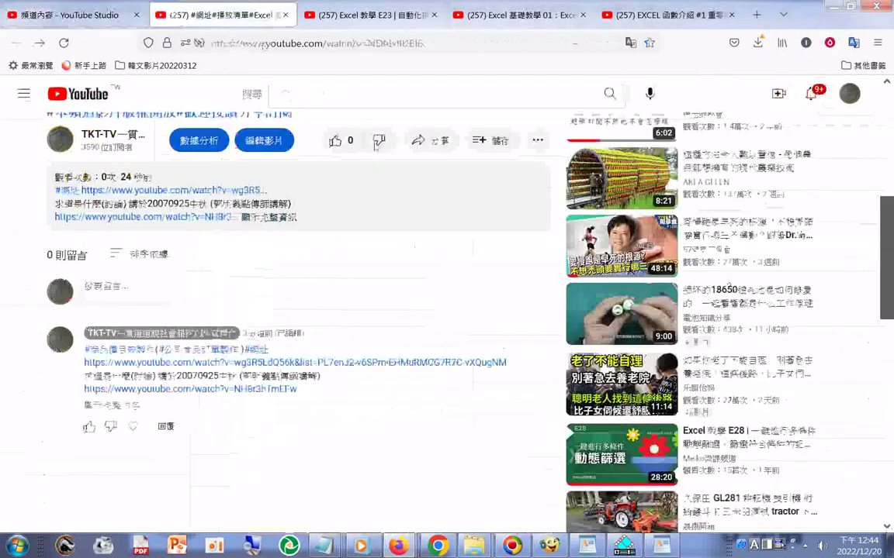
pyautogui.scroll(5, 442, 186)
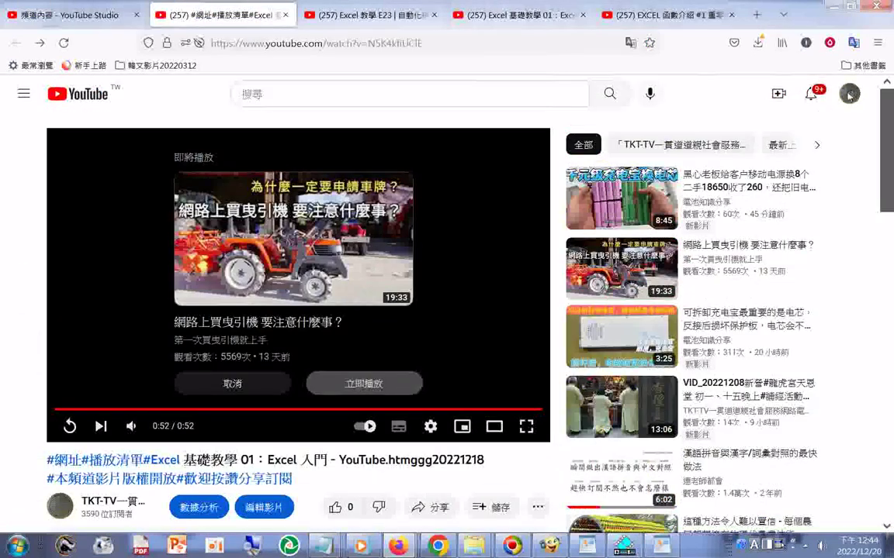
pyautogui.click(850, 93)
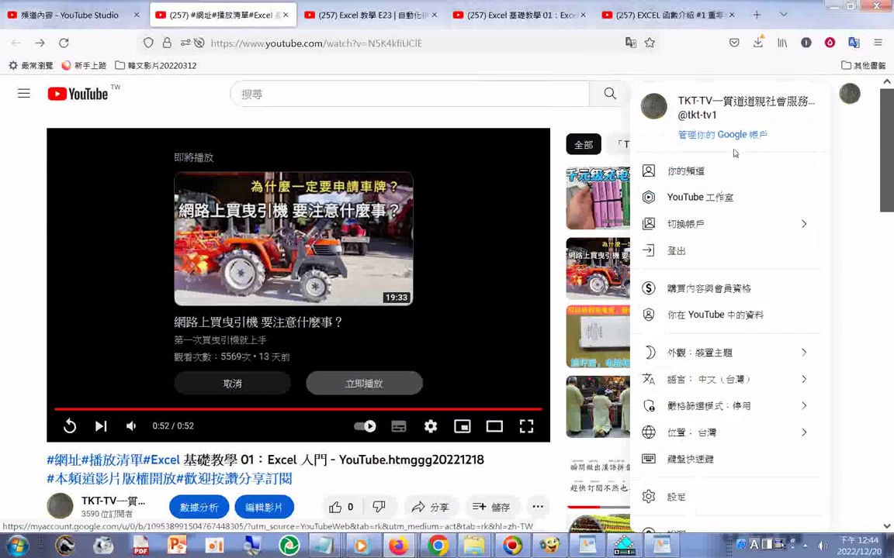
pyautogui.click(717, 199)
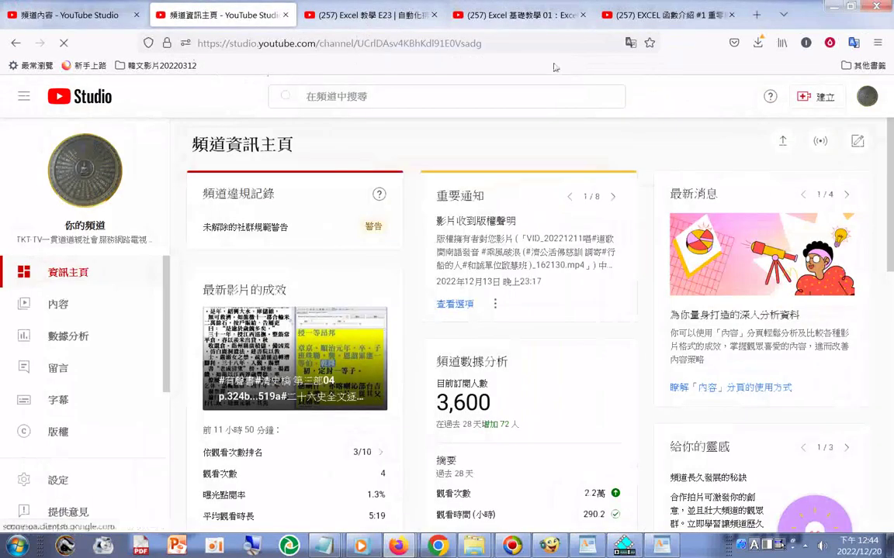
# Step: Take a screenshot of the visible area at the top of the channel dashboard and download the image
pyautogui.rightClick(417, 338)
pyautogui.click(405, 345)
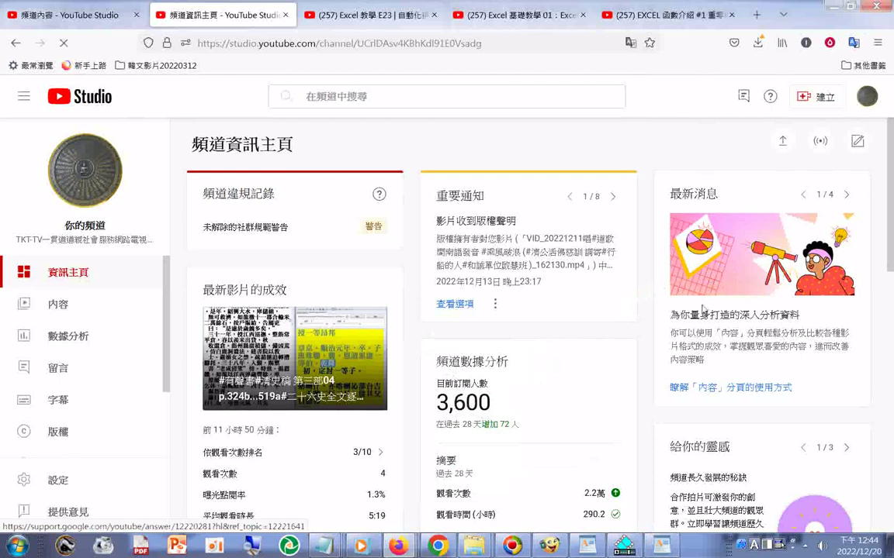
pyautogui.hotkey('ctrl', 'shift', 's')
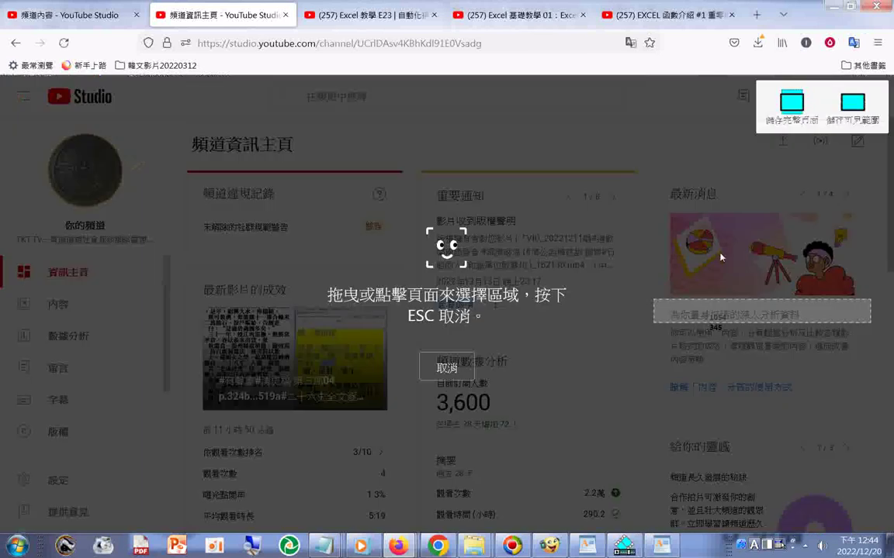
pyautogui.click(849, 104)
pyautogui.click(780, 126)
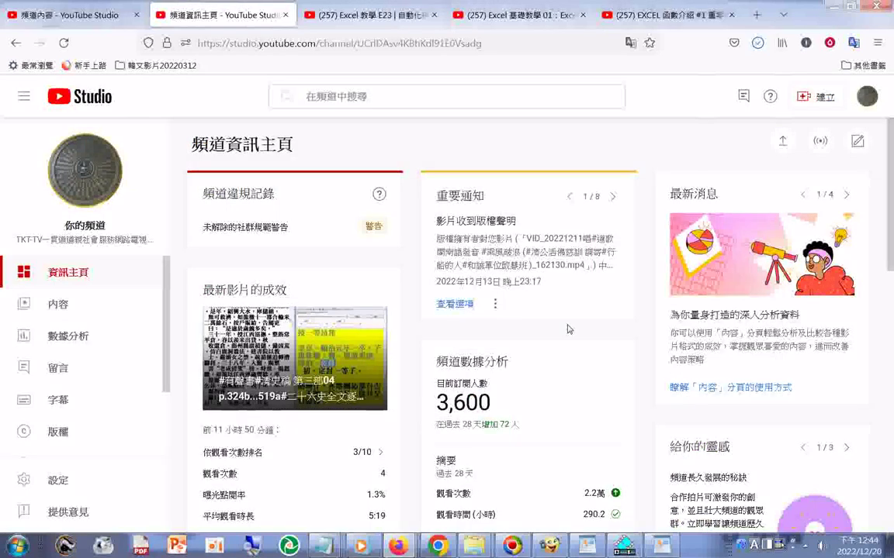
# Step: Capture the dashboard's middle section, with the channel analytics, top videos and published videos, and download the screenshot
pyautogui.scroll(-2, 567, 330)
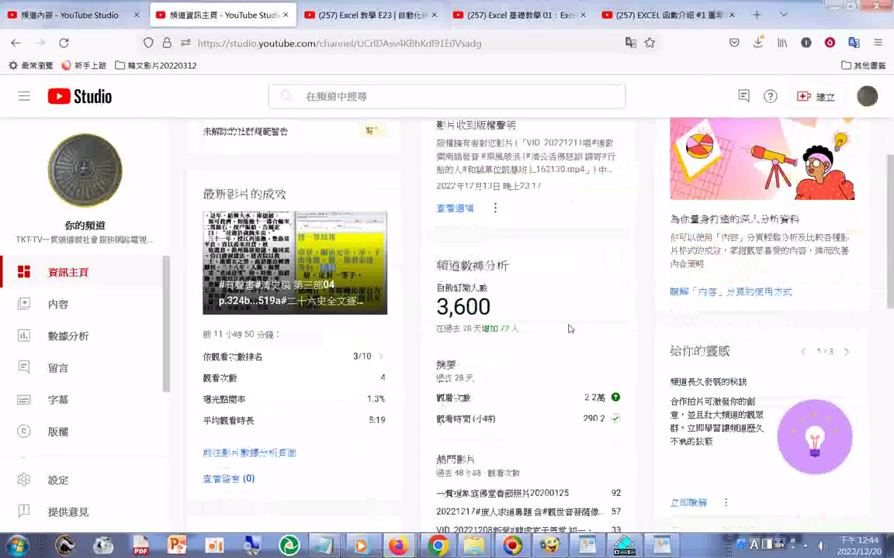
pyautogui.scroll(-2, 568, 329)
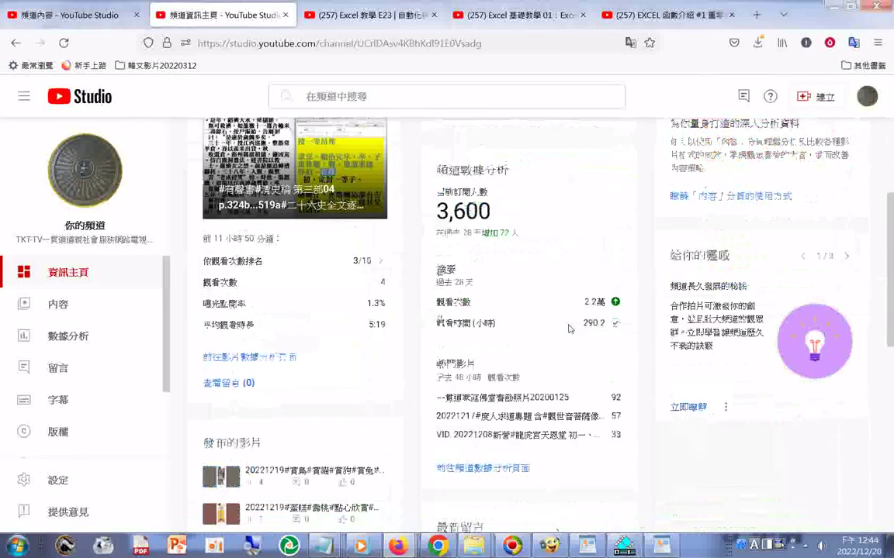
pyautogui.scroll(-1, 569, 329)
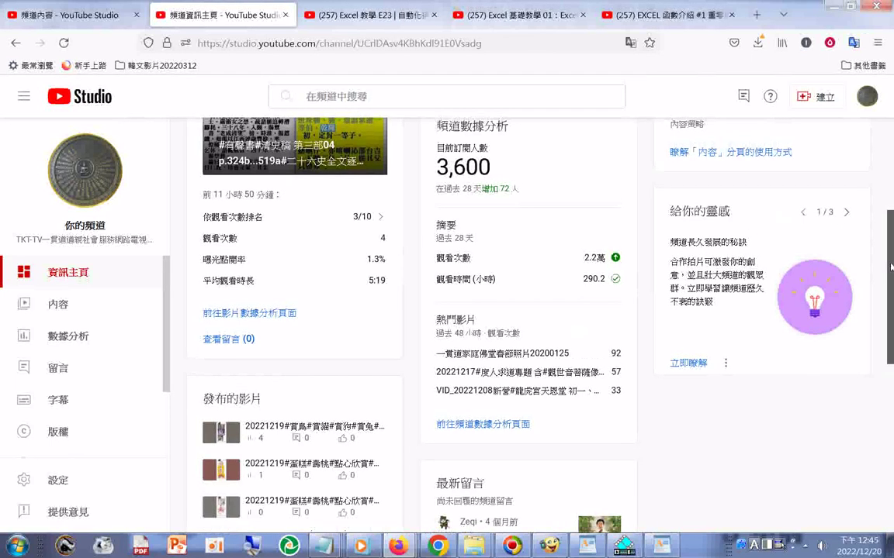
pyautogui.rightClick(739, 444)
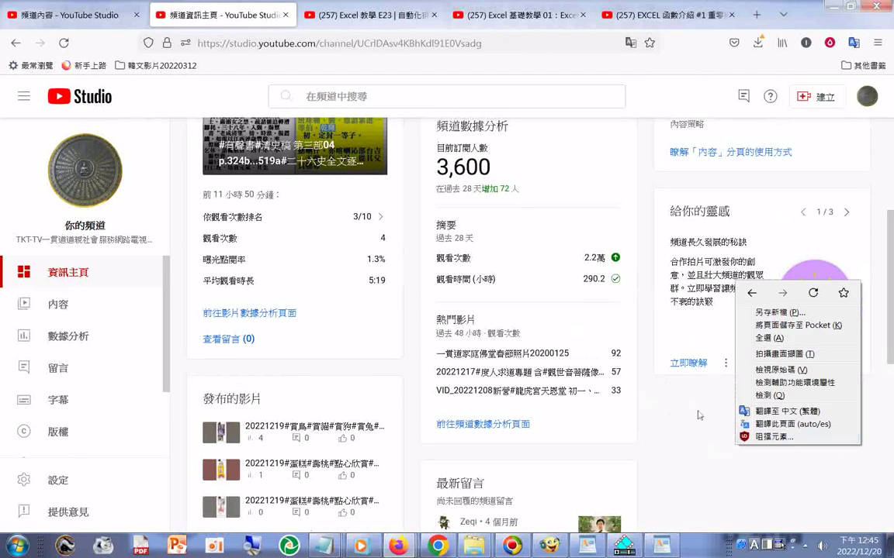
pyautogui.click(704, 324)
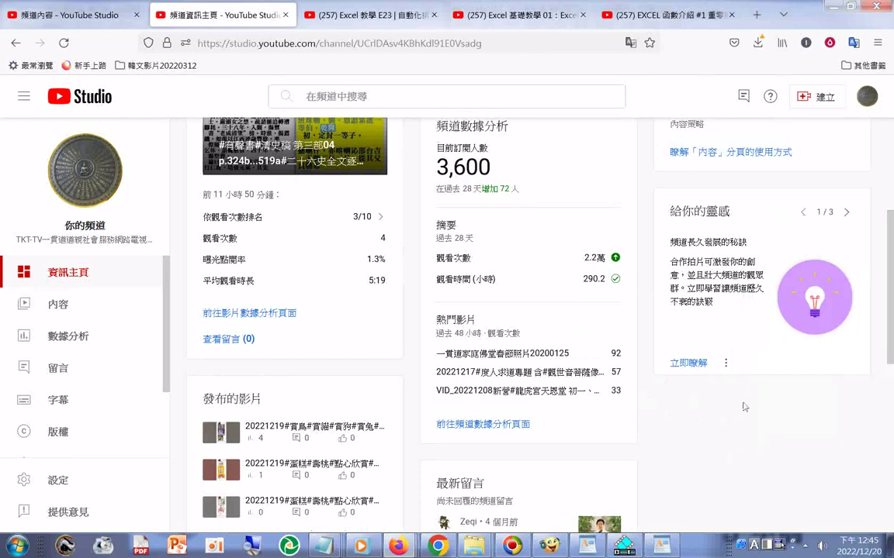
pyautogui.click(792, 105)
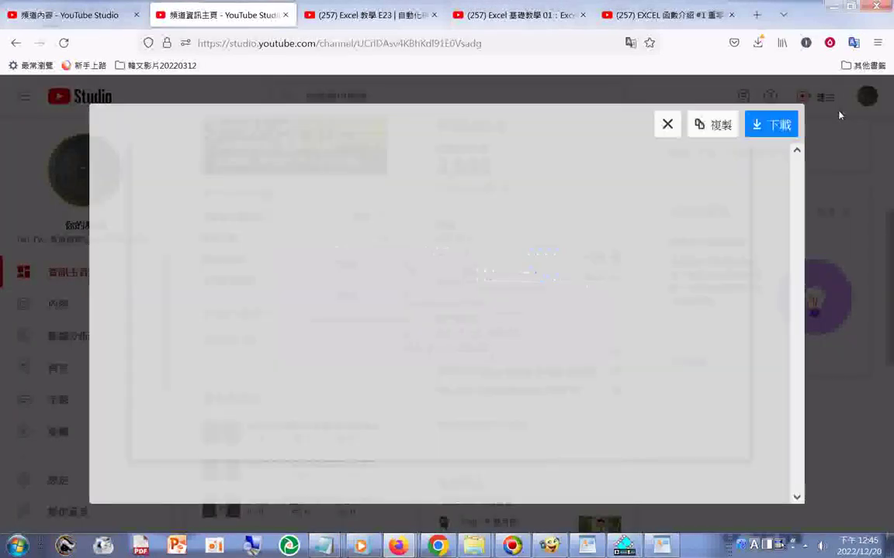
pyautogui.click(775, 125)
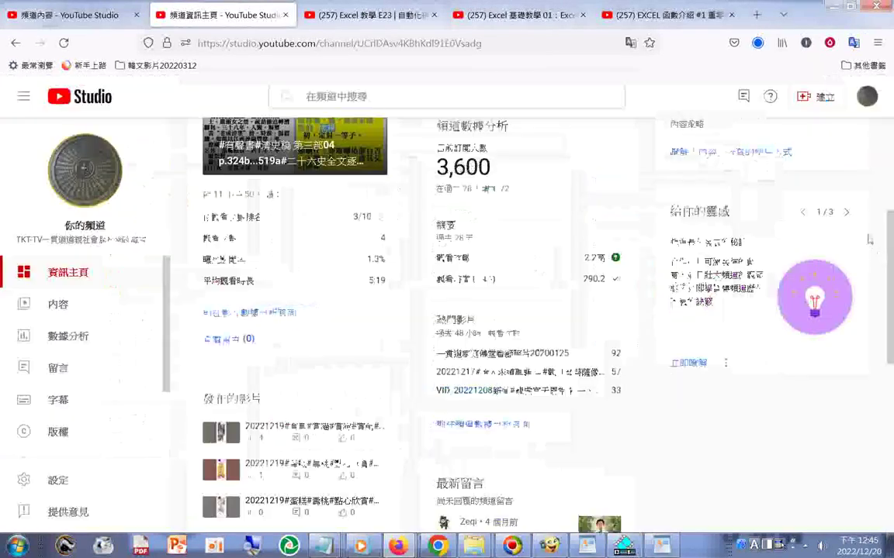
pyautogui.scroll(1, 890, 228)
pyautogui.moveTo(890, 228); pyautogui.dragTo(891, 166)
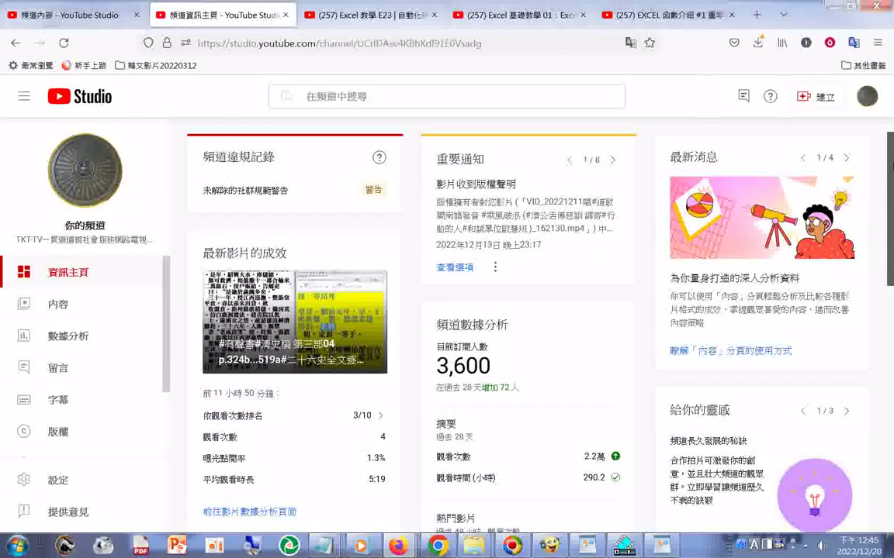
pyautogui.scroll(1, 884, 188)
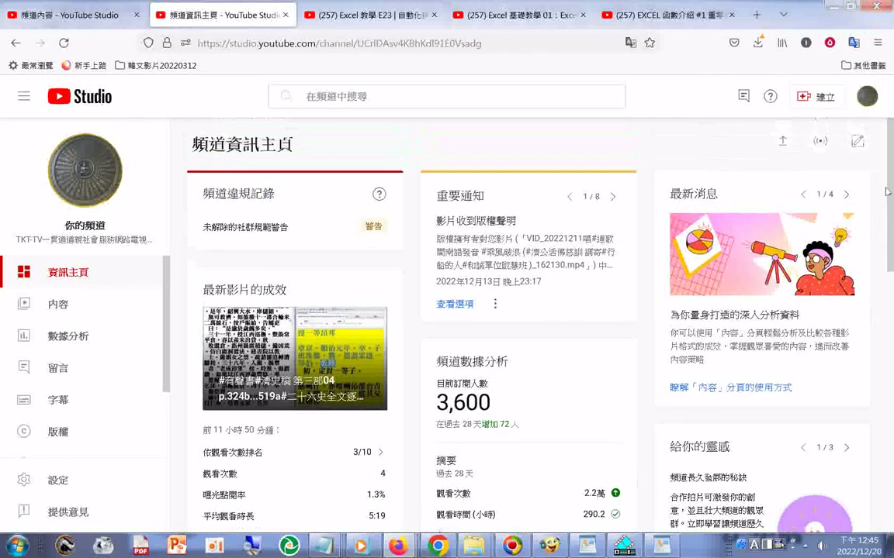